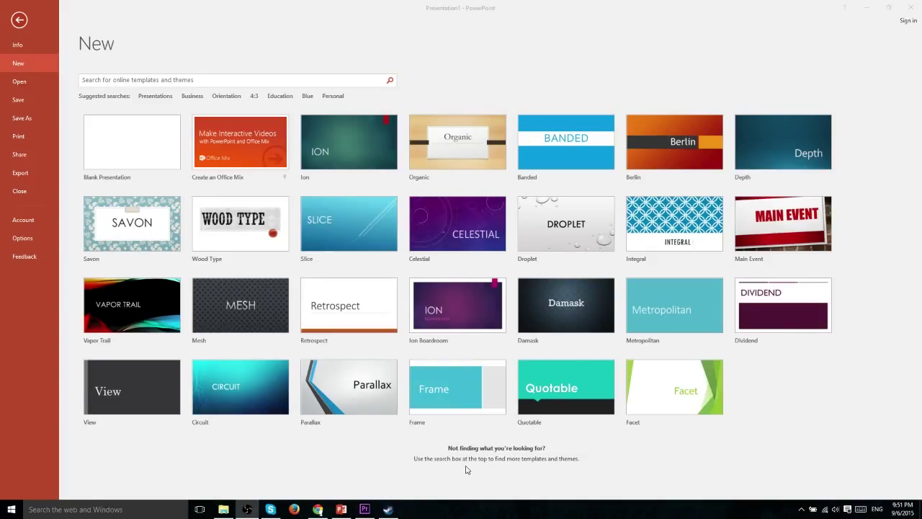
- Search the online templates and themes for "orange" and browse the results
click(258, 94)
click(260, 79)
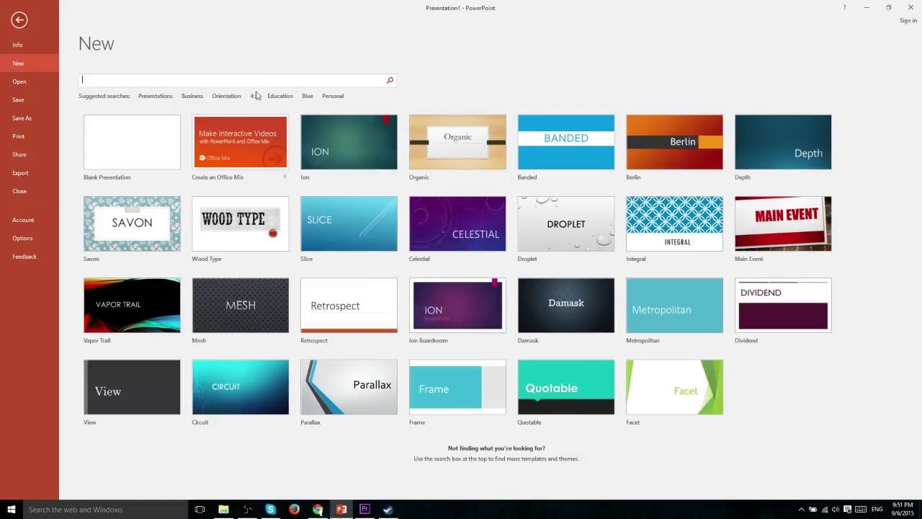
text(orange)
click(389, 80)
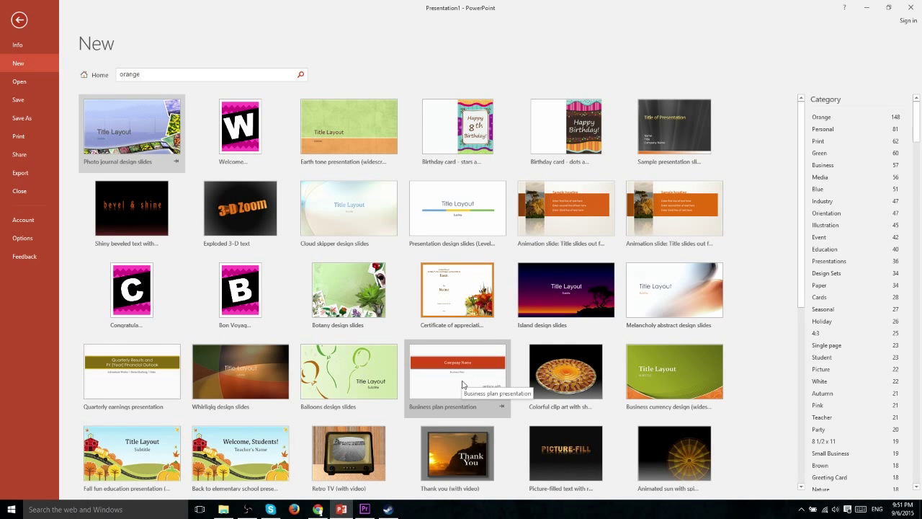
scroll(463, 383, down, 1)
scroll(462, 384, down, 2)
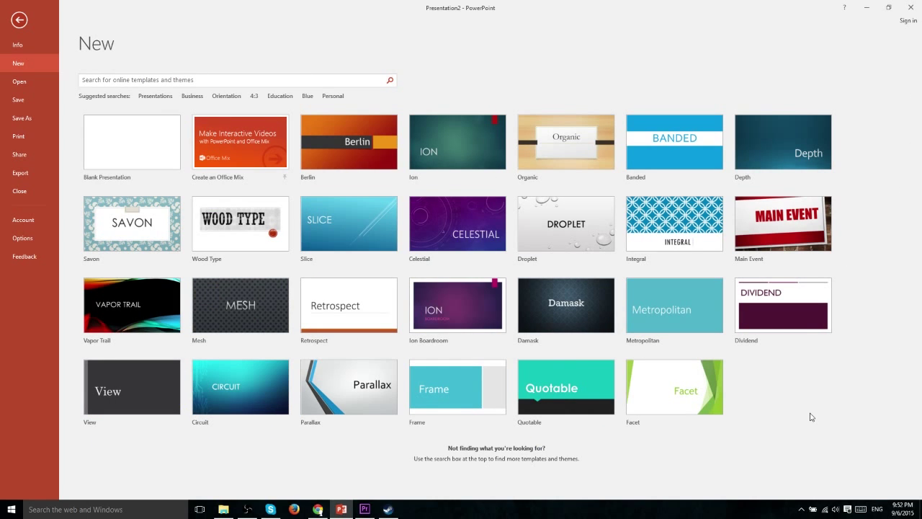
- Create a new presentation from the Berlin theme in its green colour variant
click(325, 126)
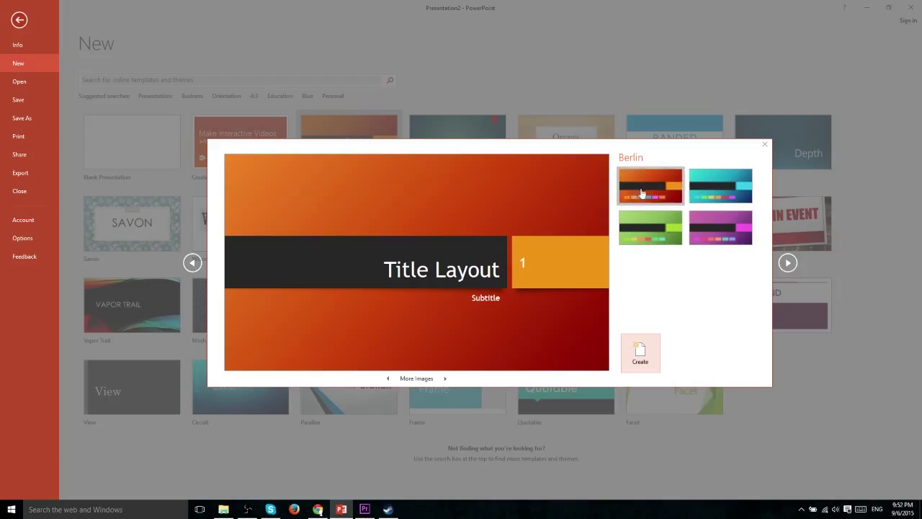
click(706, 189)
click(673, 223)
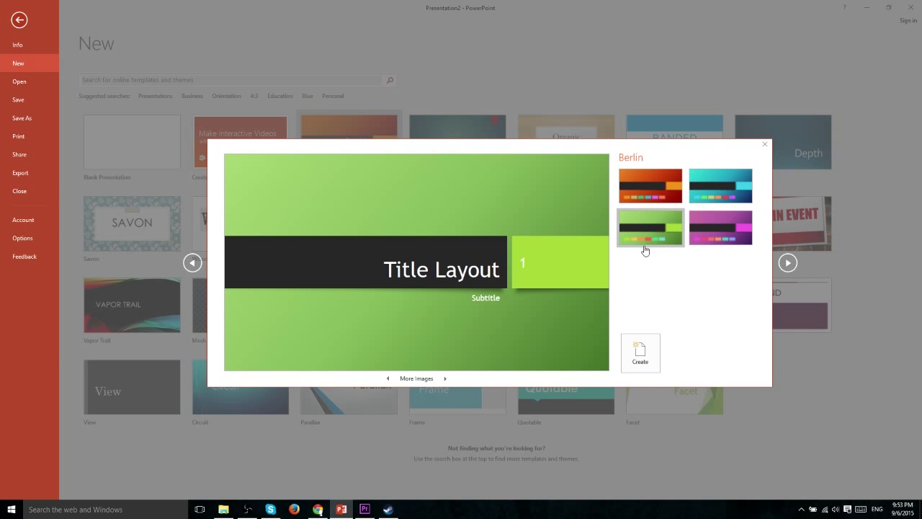
click(641, 353)
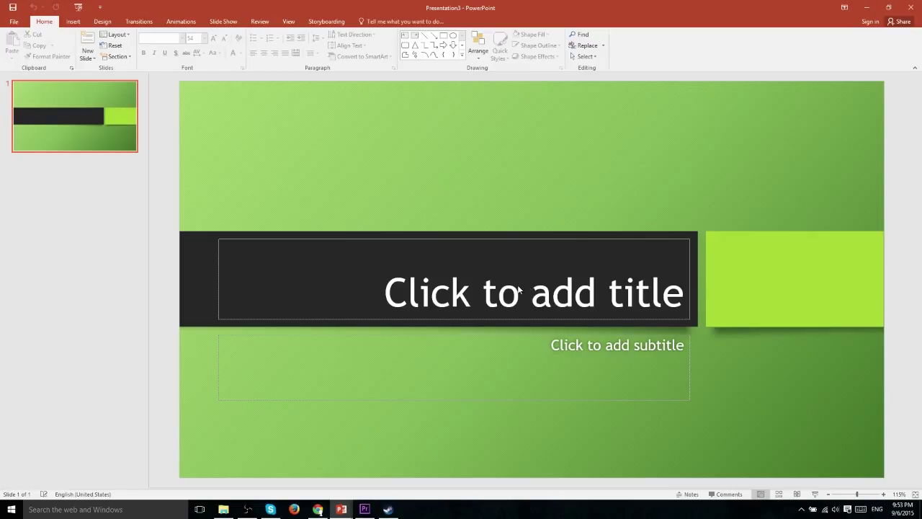
- Fill in the title slide with the title "PowerPoint 2016" and the presenter's full name as subtitle
click(647, 281)
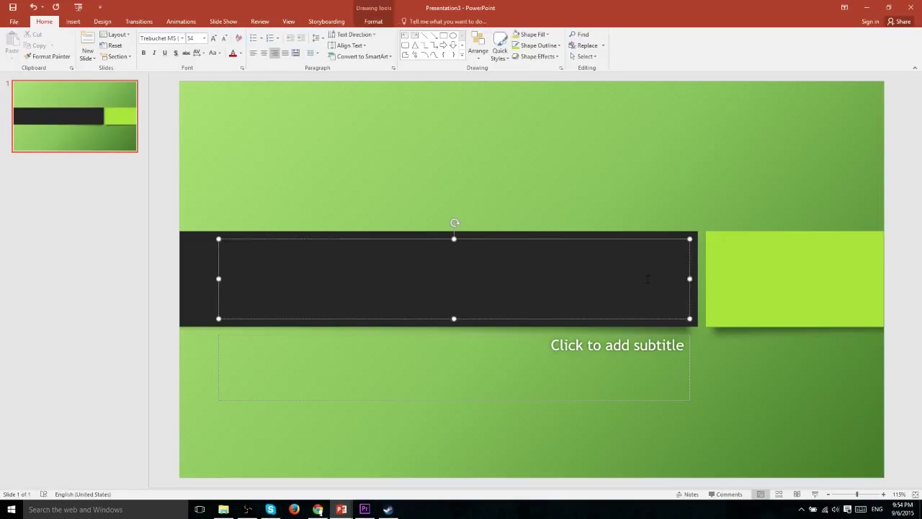
text(PowerPoin)
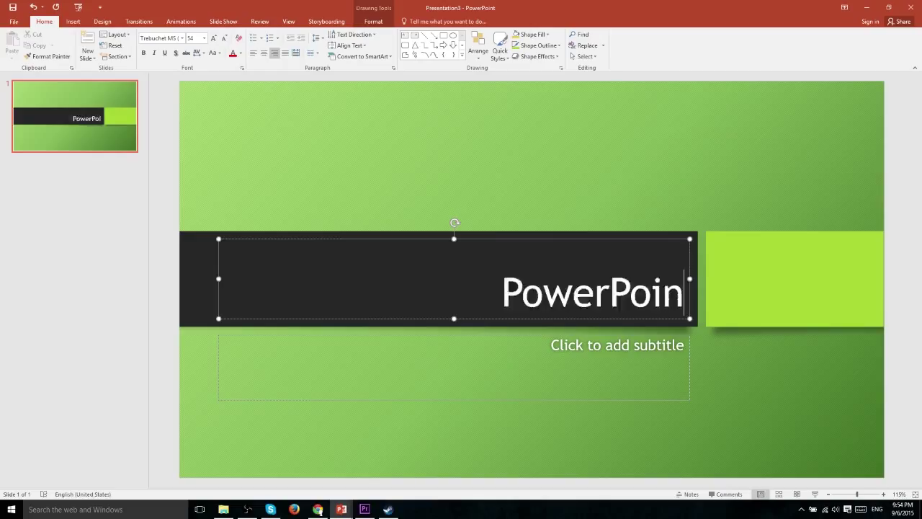
text(t 2016)
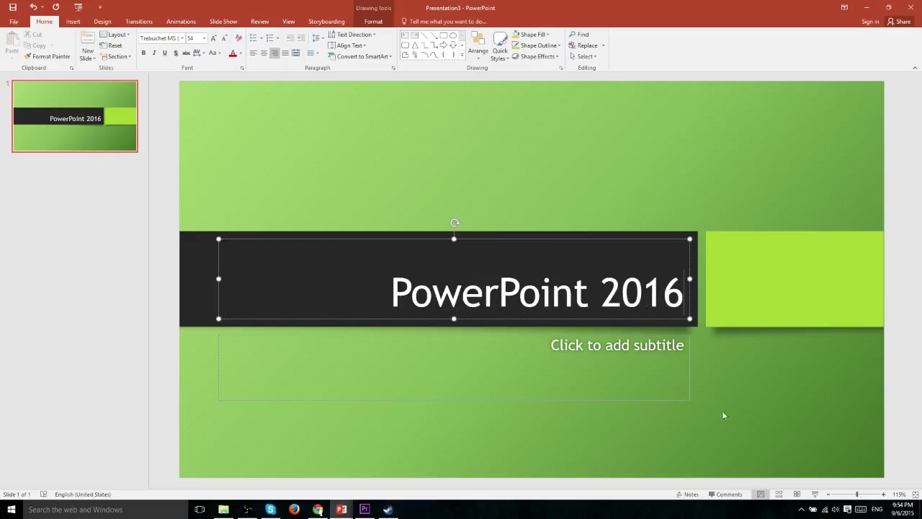
click(609, 357)
text(Chris Navarre)
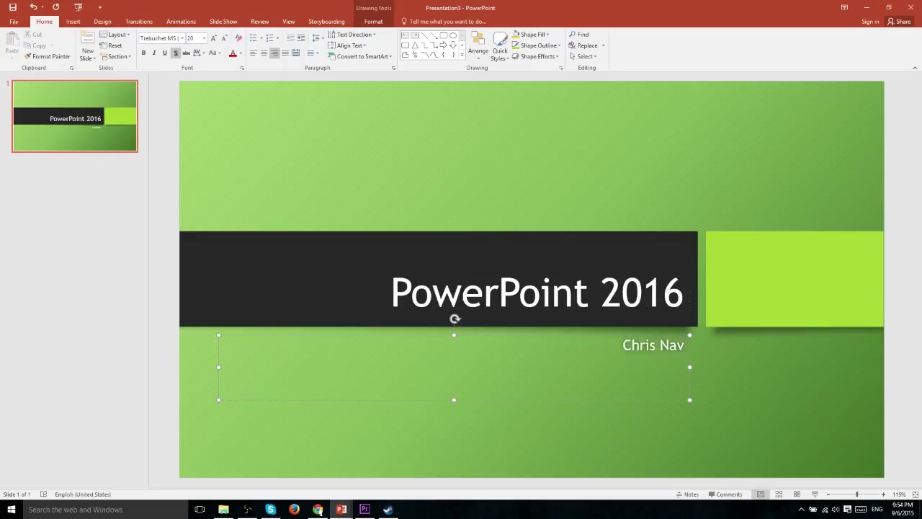
click(679, 384)
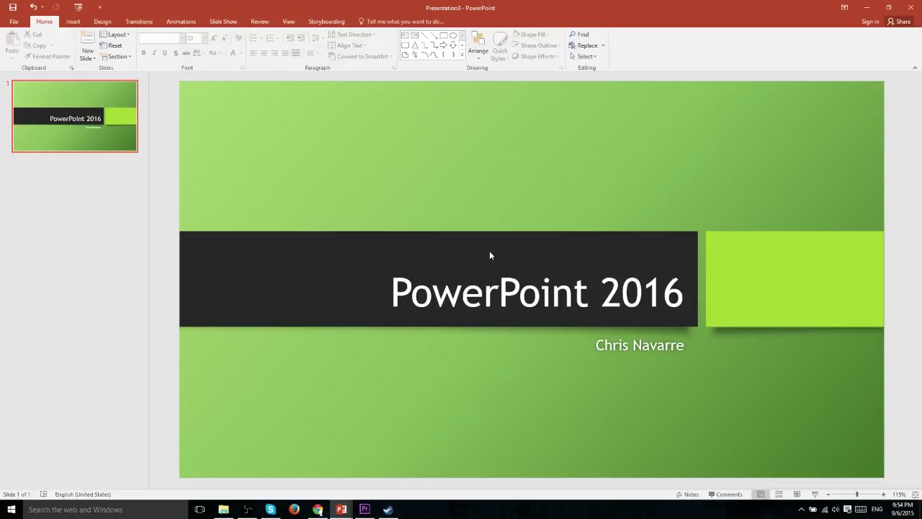
- Add a second slide after the title slide and enter the bullets "One", "Two" and "Three" in its body
right_click(80, 180)
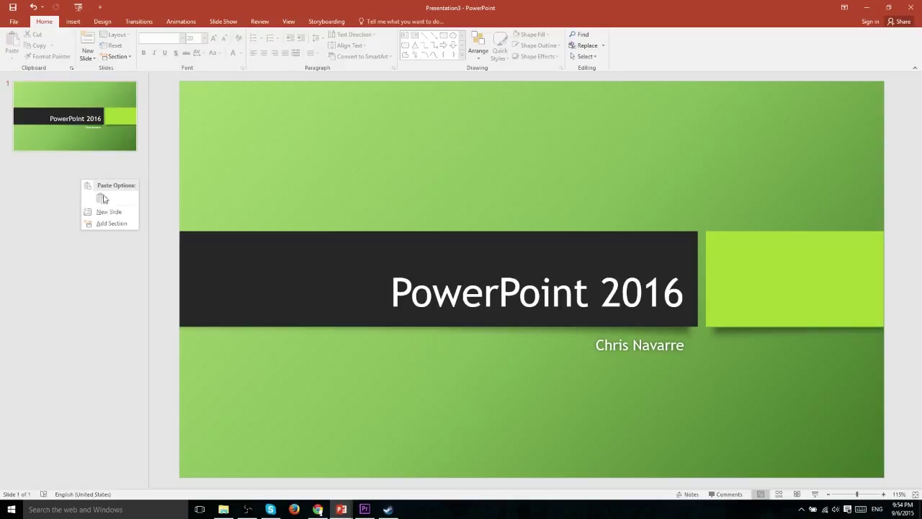
click(108, 212)
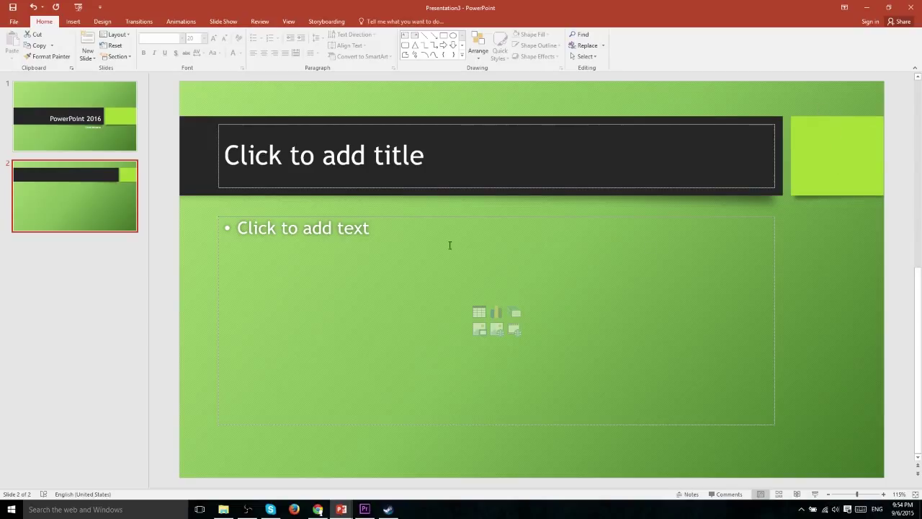
click(258, 248)
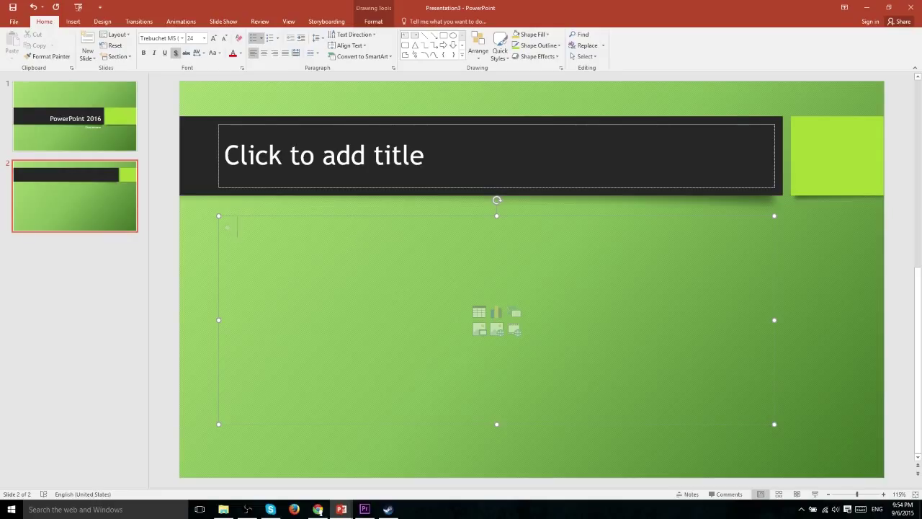
text(One)
key(Return)
text(Two)
key(Return)
text(Three)
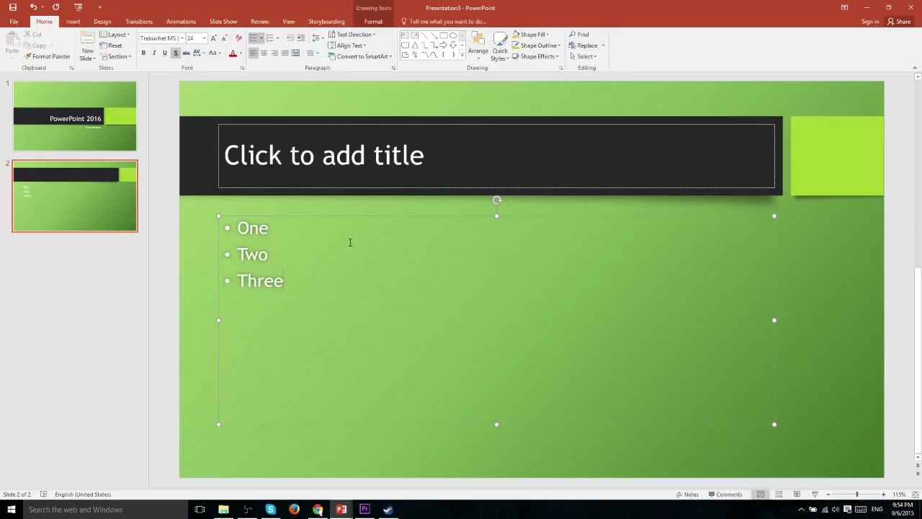
click(327, 148)
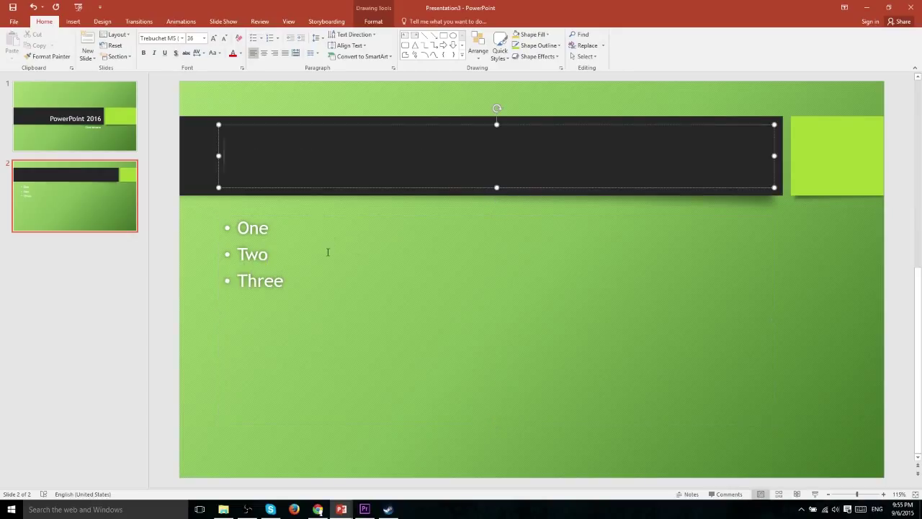
key(ctrl+Return)
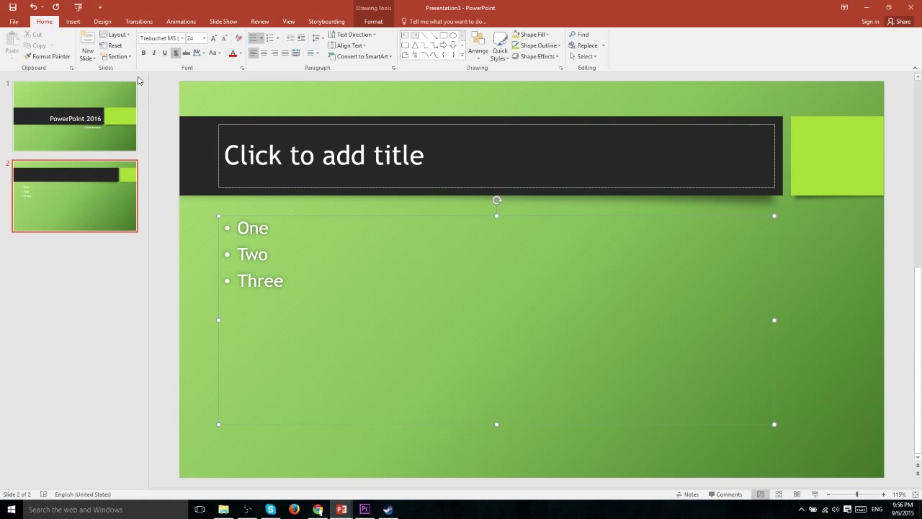
- Browse the available design themes and apply the teal-blue variant of the current theme to the presentation
click(103, 22)
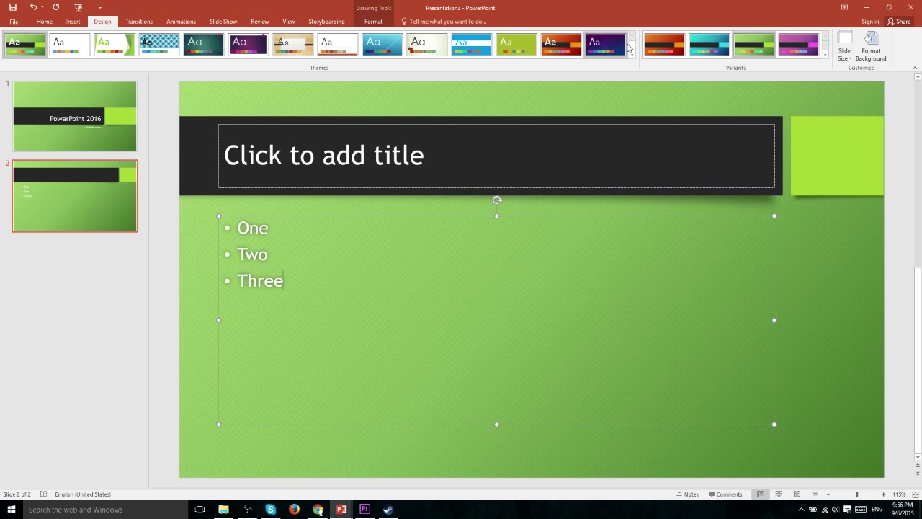
click(633, 45)
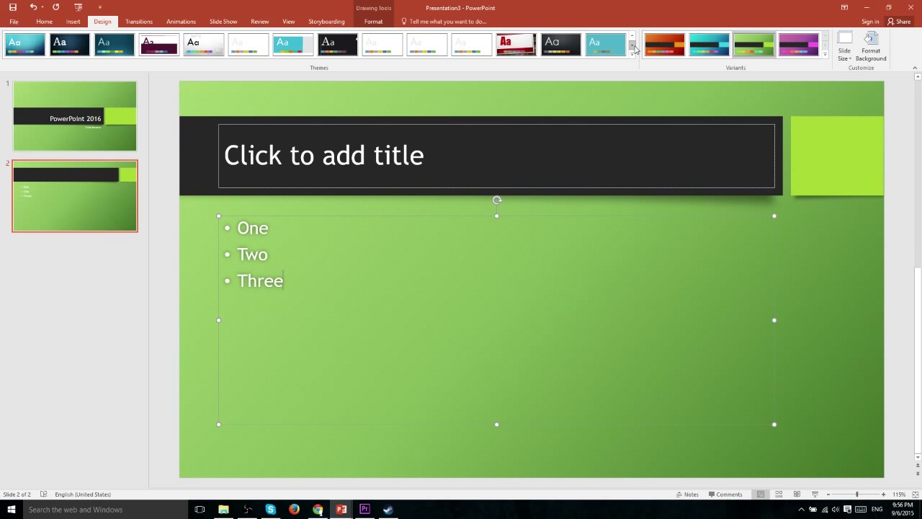
click(632, 46)
click(633, 47)
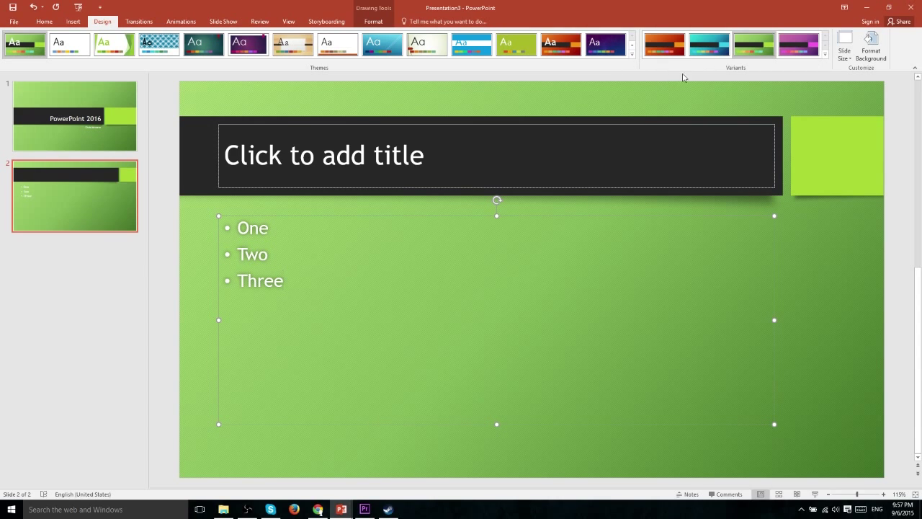
click(702, 43)
click(464, 276)
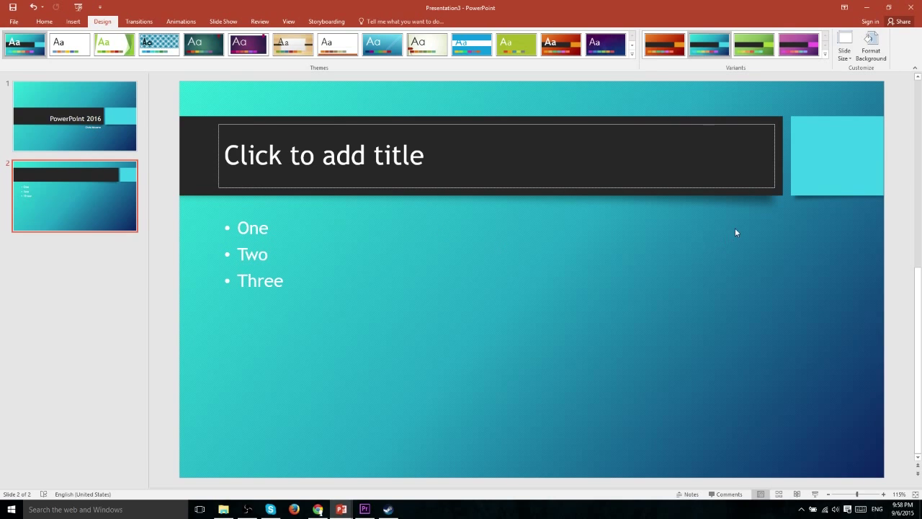
- Format slide 2's background, trying a solid fill before returning to gradient fill, and move the middle gradient stop to 51%
click(879, 53)
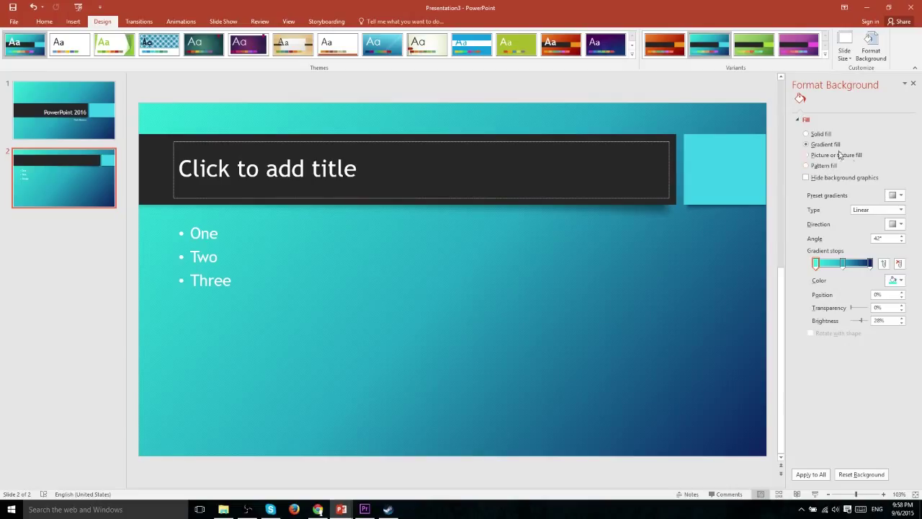
click(806, 134)
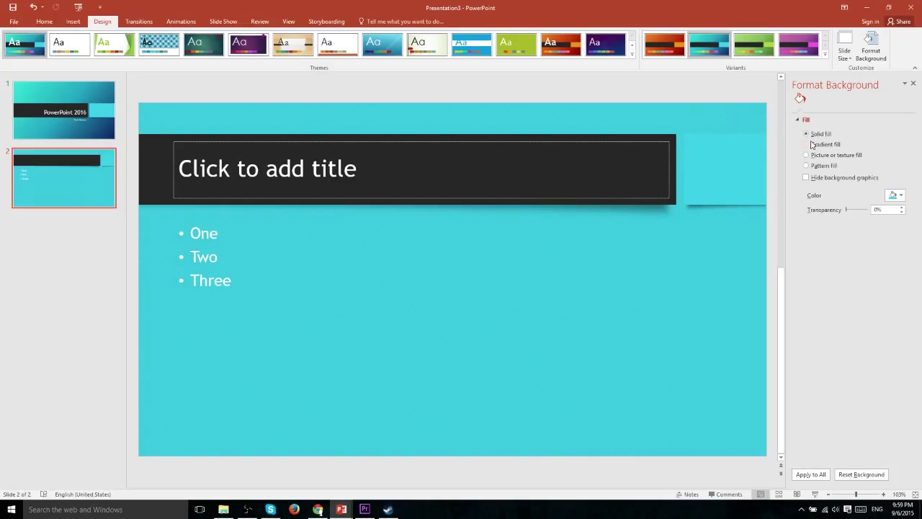
click(806, 144)
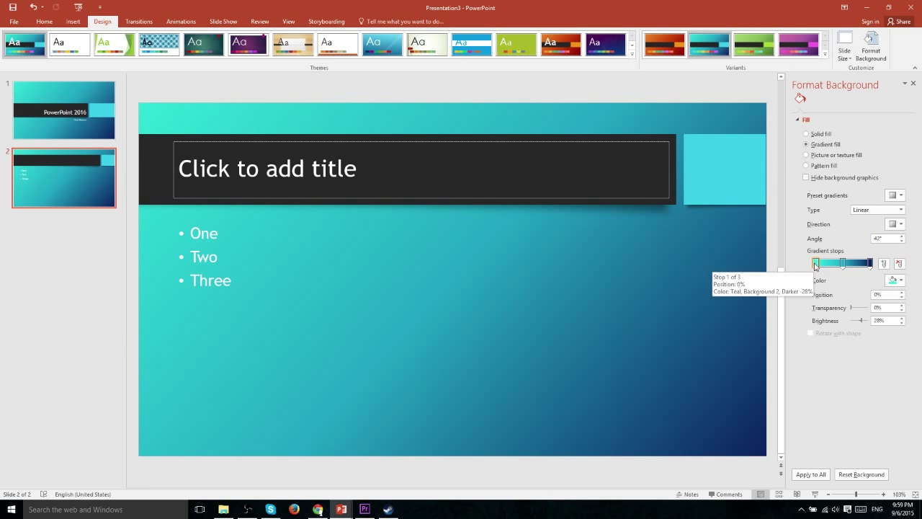
mouse_move(842, 264)
mouse_down()
mouse_move(856, 264)
mouse_move(841, 265)
mouse_up()
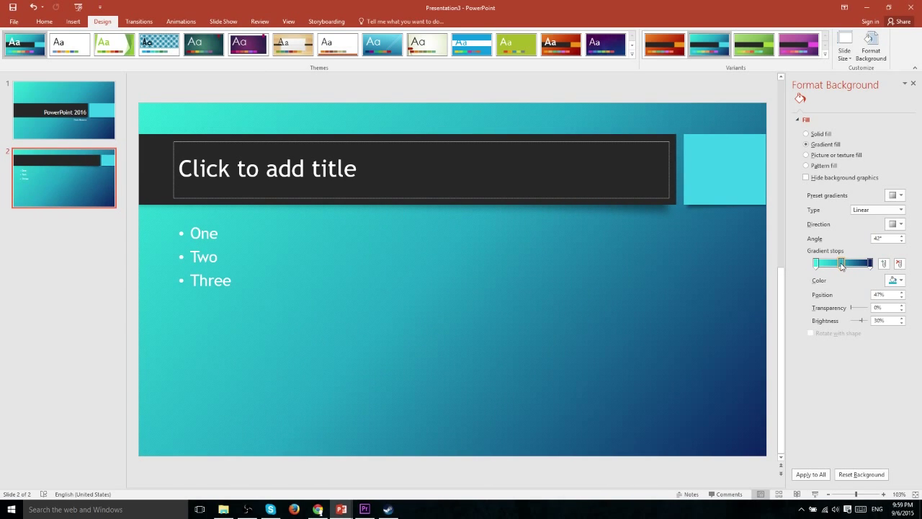
drag(841, 265, 843, 265)
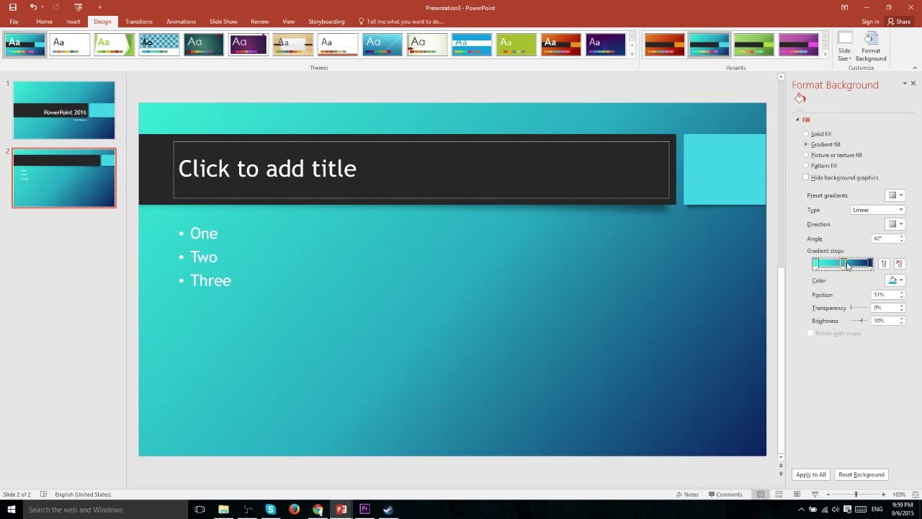
click(902, 281)
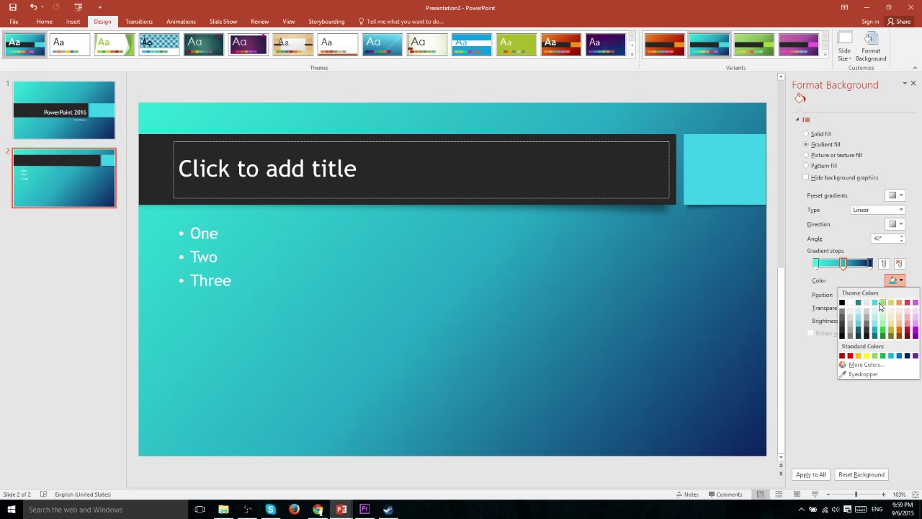
click(867, 365)
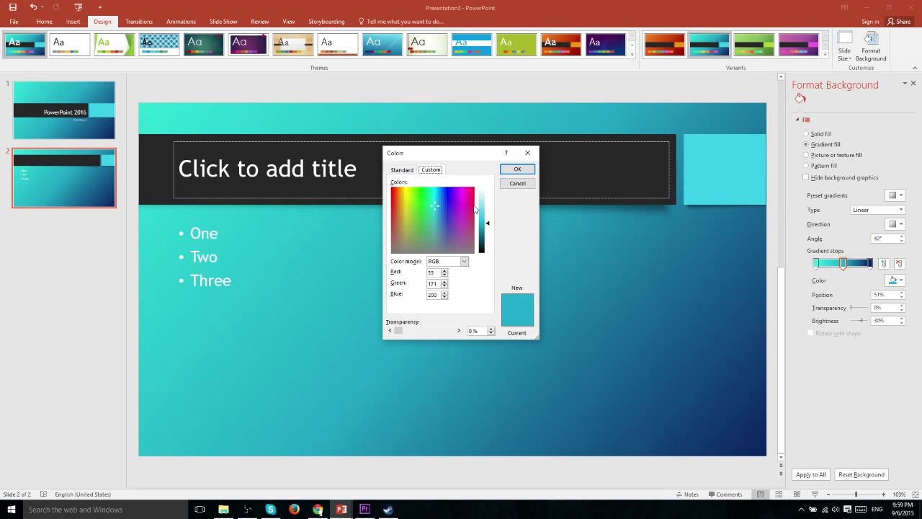
click(517, 183)
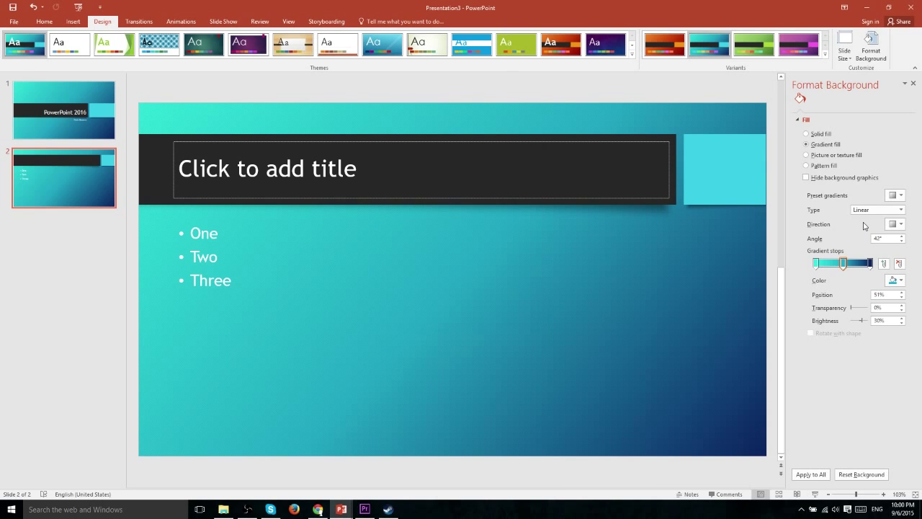
- Set the linear background gradient's direction to run diagonally from the slide's top-left to its bottom-right corner
click(900, 225)
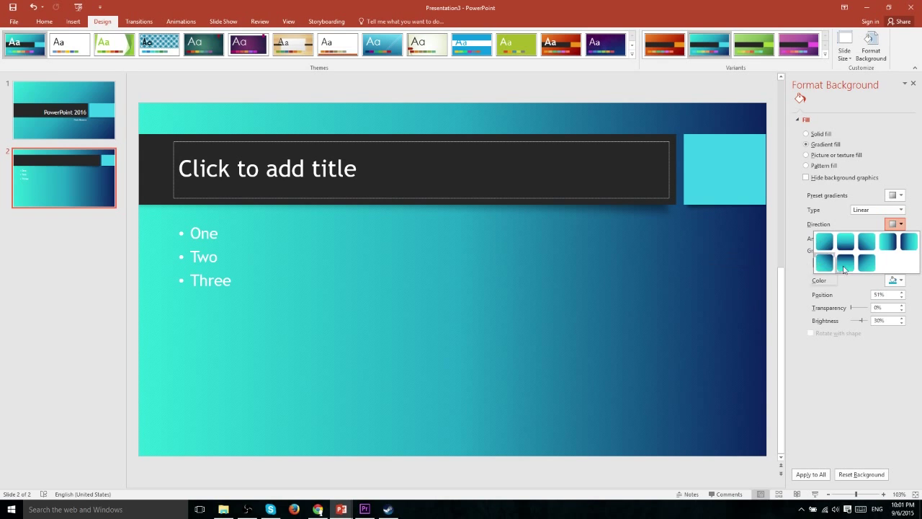
click(824, 242)
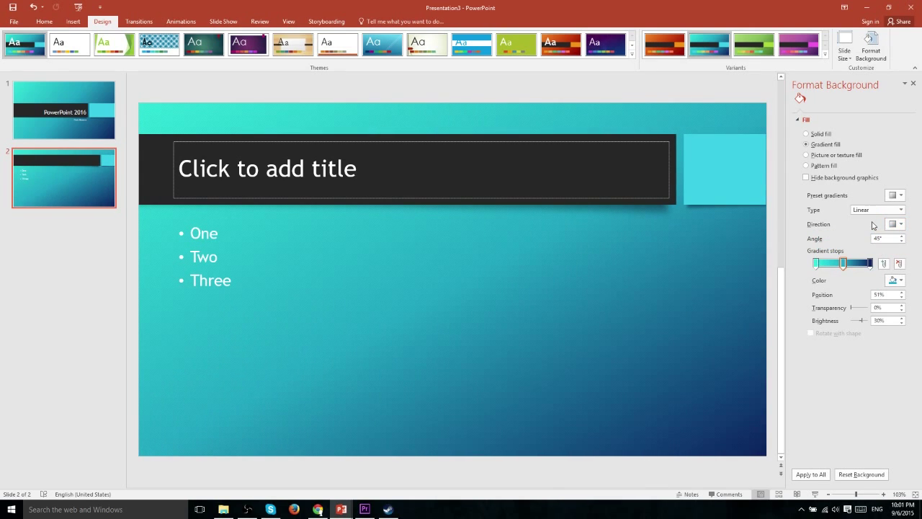
- Change slide 2's background gradient type to Radial with the direction From Center
click(877, 211)
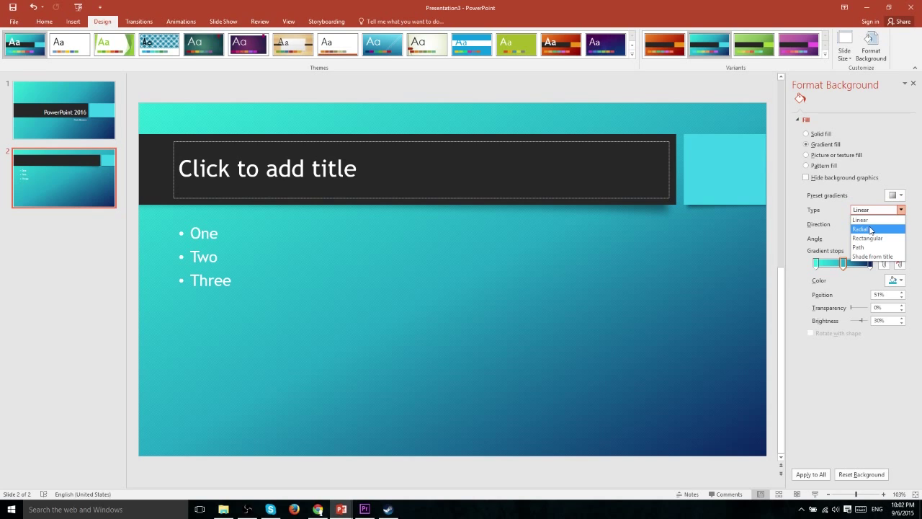
click(871, 230)
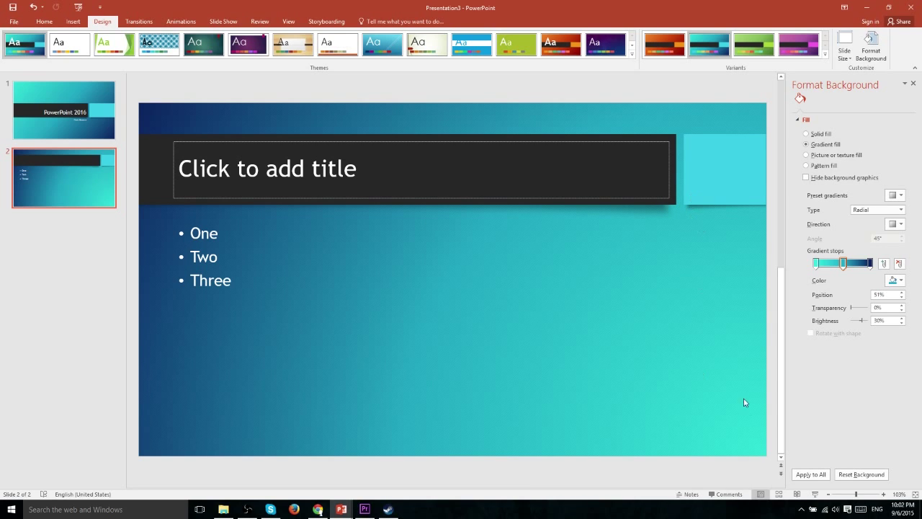
click(893, 224)
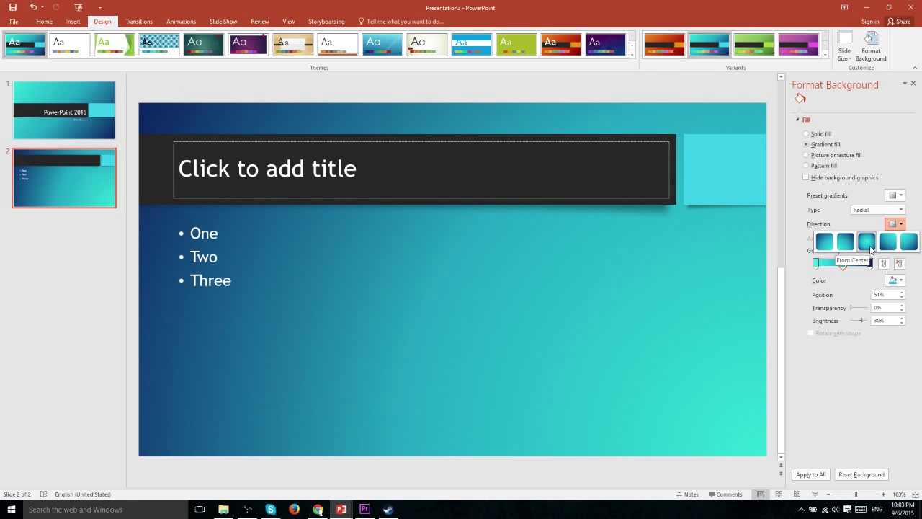
click(869, 243)
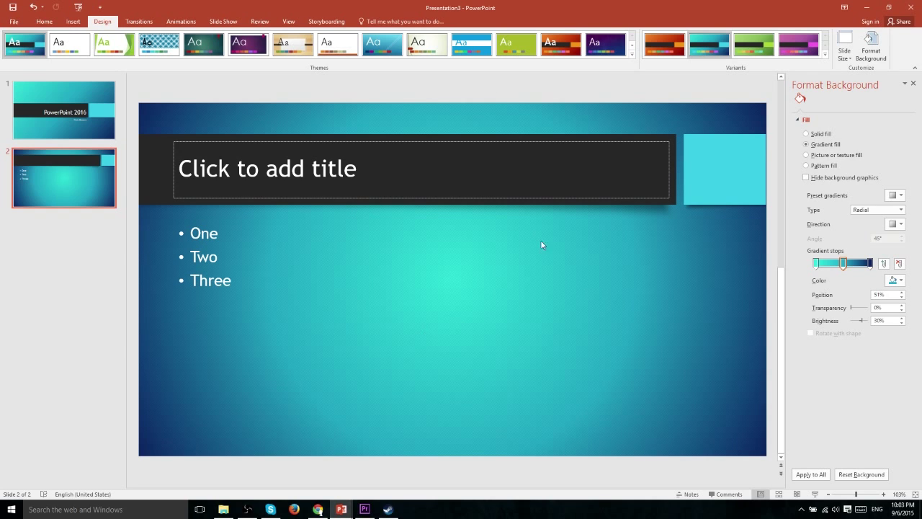
- Add a stop at 26% between the first and middle stops of slide 2's background gradient, and remove it again
click(816, 263)
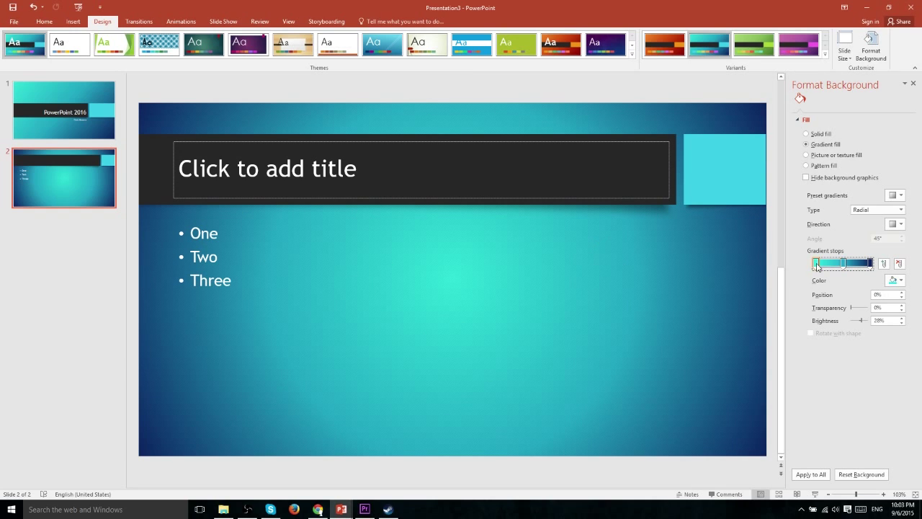
click(884, 264)
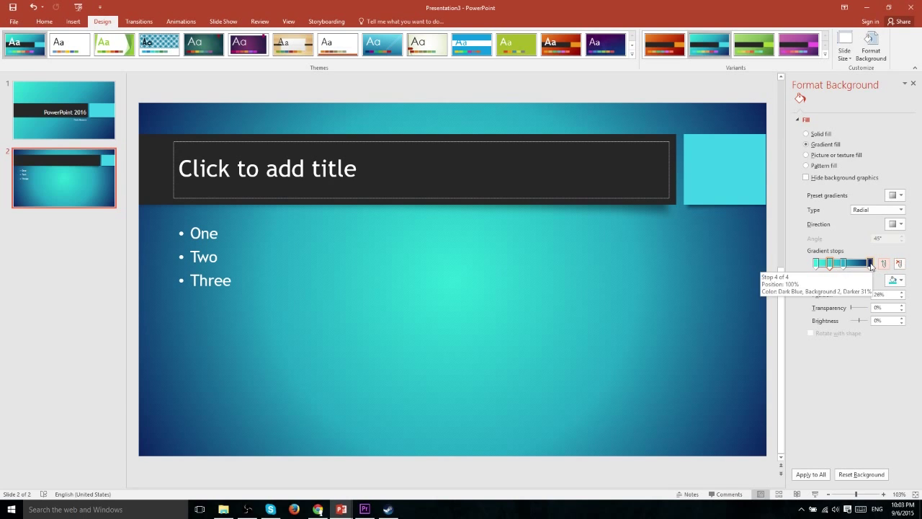
mouse_move(829, 264)
mouse_down()
mouse_move(859, 265)
mouse_move(815, 264)
mouse_up()
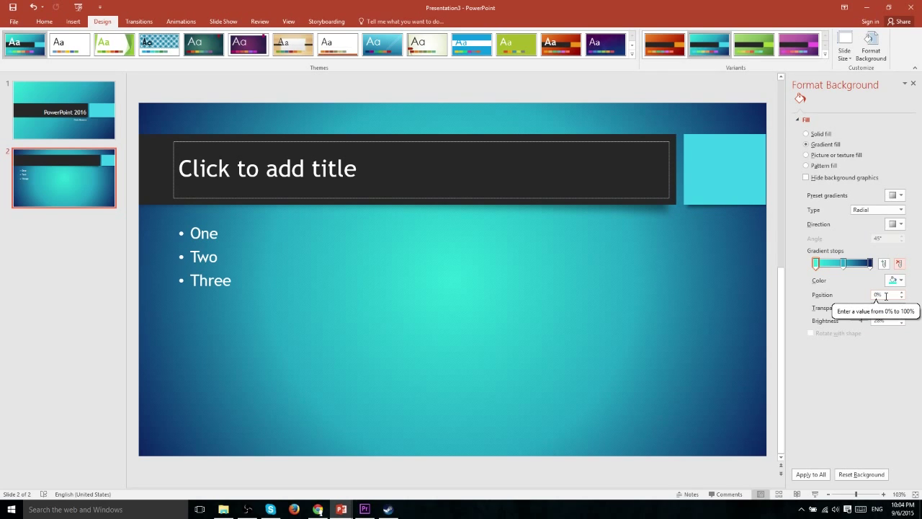
- Move the background gradient's first stop to 24% and choose the From Center direction
drag(815, 263, 830, 266)
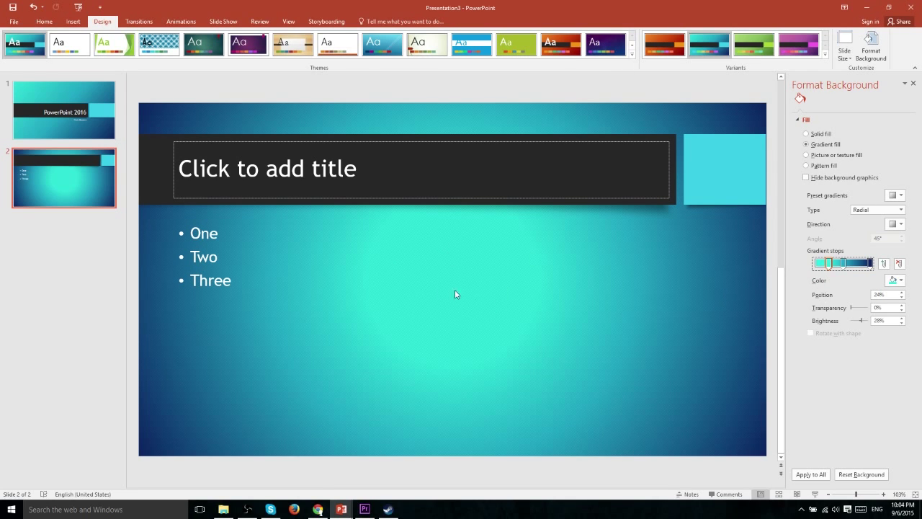
click(894, 224)
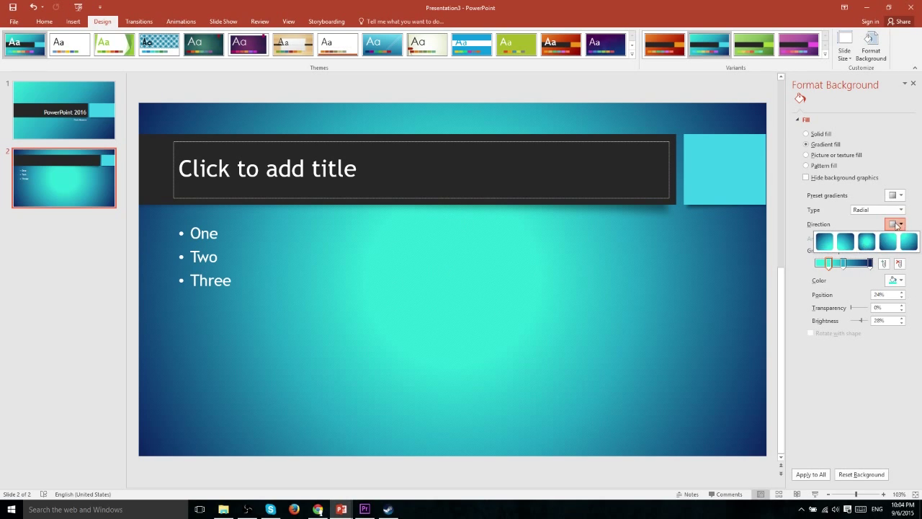
click(866, 245)
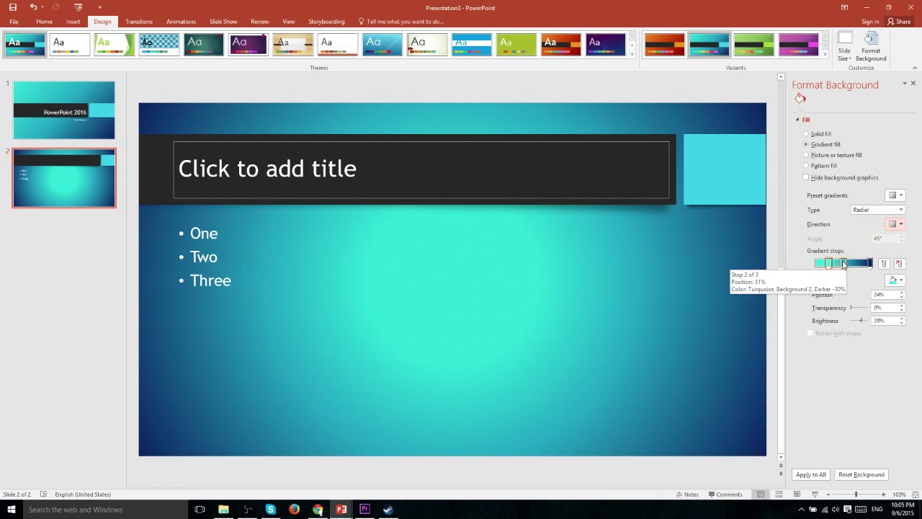
- Rearrange the background gradient's stops, placing the brightest turquoise one at 0% and the middle one at 46%
mouse_move(843, 263)
mouse_down()
mouse_move(816, 265)
mouse_move(839, 264)
mouse_up()
click(839, 264)
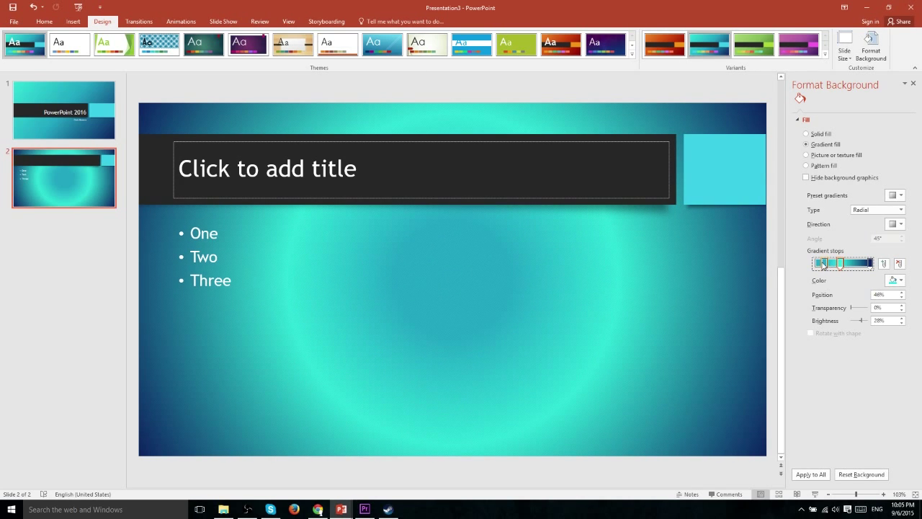
click(824, 264)
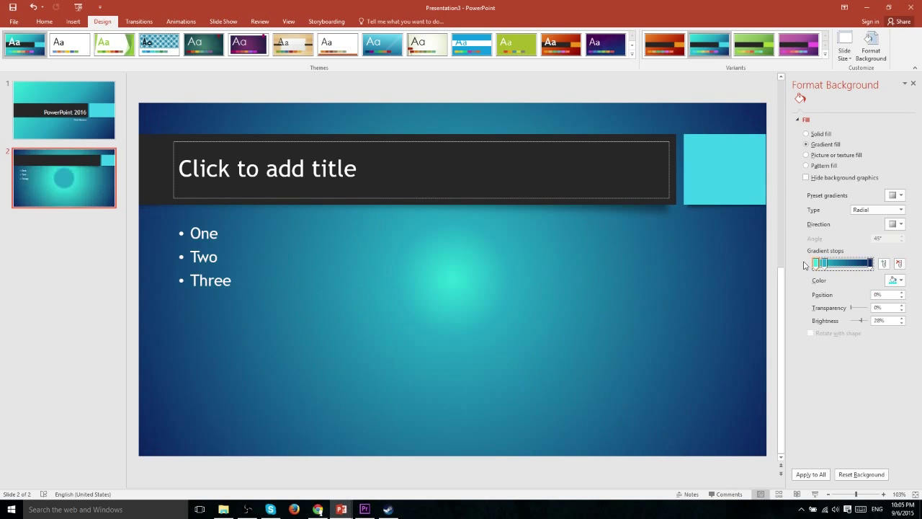
mouse_move(826, 263)
mouse_down()
mouse_move(805, 264)
mouse_move(842, 265)
mouse_up()
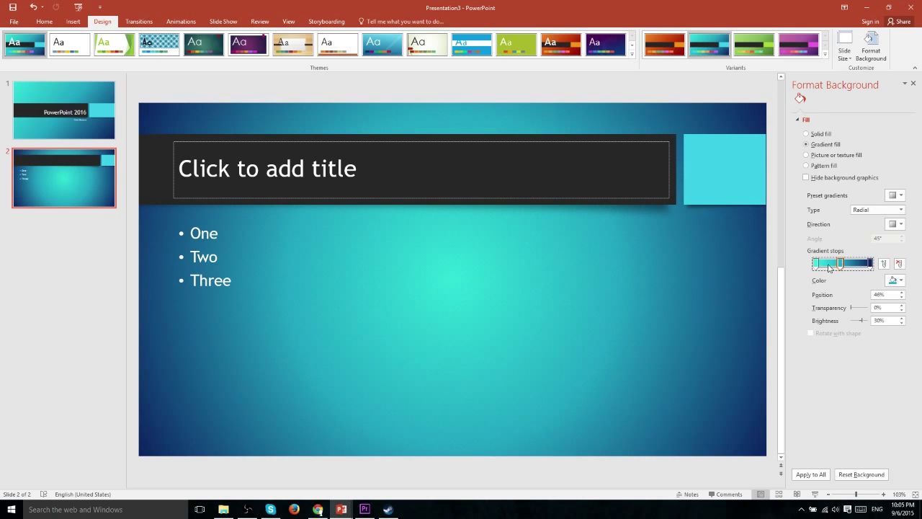
- Try a transparency of 100% on the middle gradient stop, and set its brightness to -100%
click(887, 306)
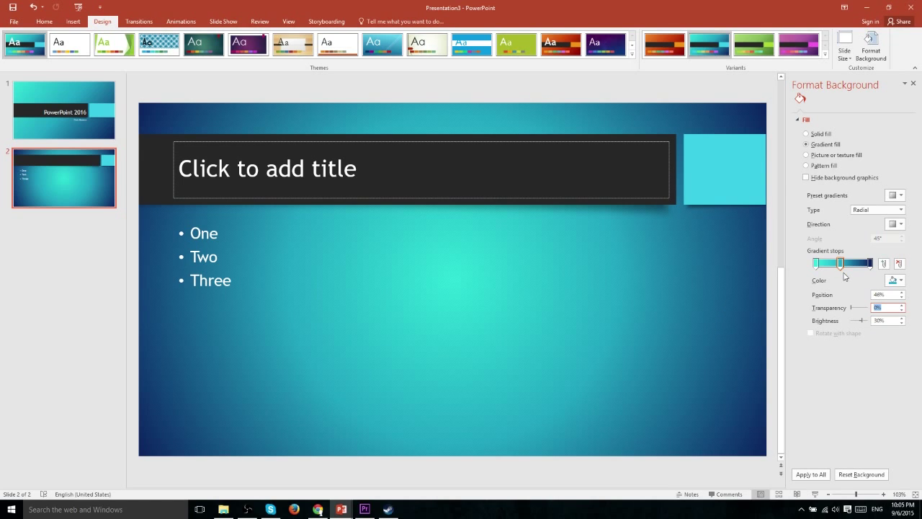
text(100)
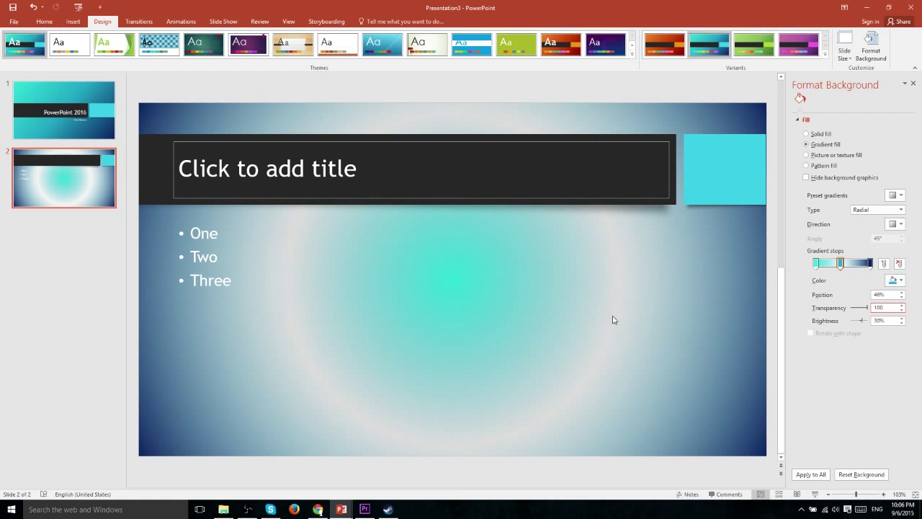
click(884, 320)
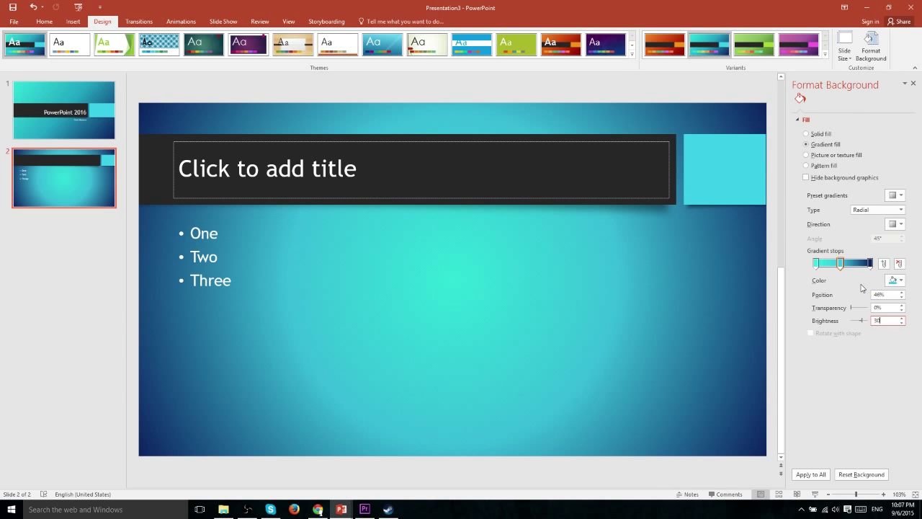
key(BackSpace)
key(BackSpace)
text(-100)
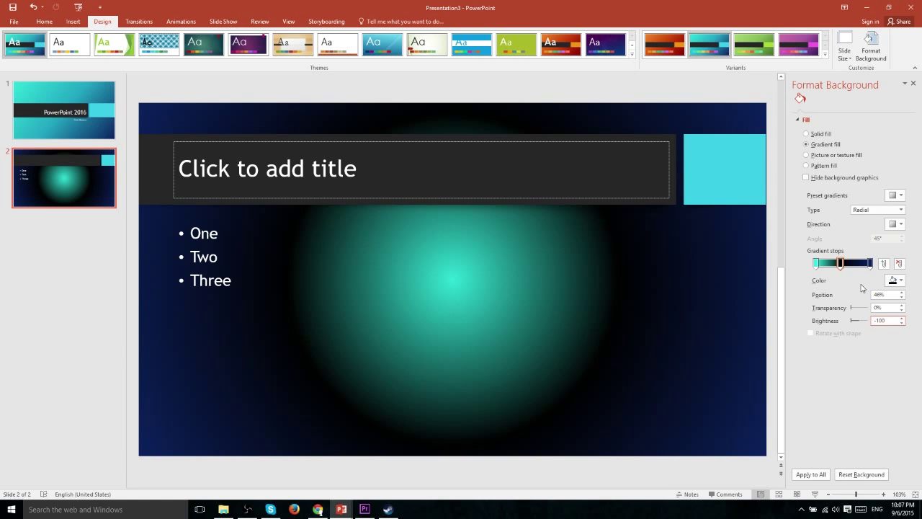
- Try a brightness of 100% on the middle gradient stop, and set it back to 30%
key(BackSpace)
key(BackSpace)
key(BackSpace)
key(BackSpace)
text(100)
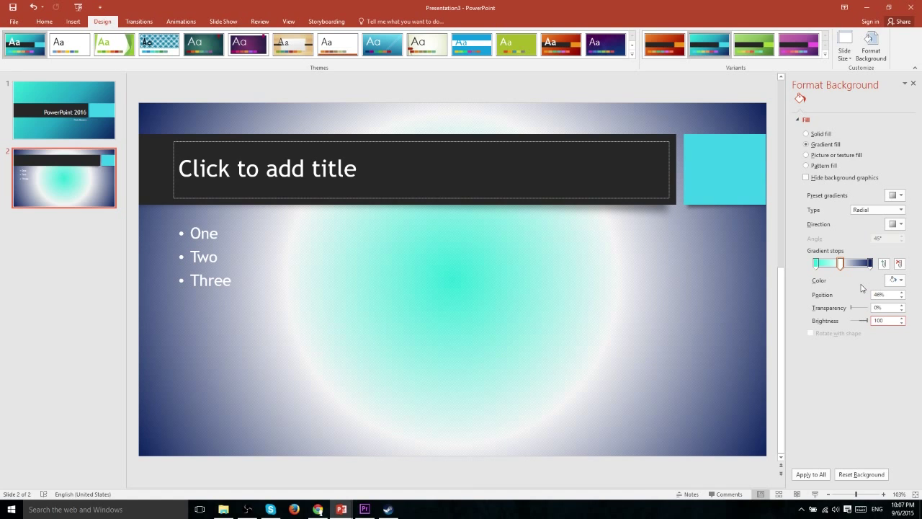
key(BackSpace)
key(BackSpace)
key(BackSpace)
text(30)
- Switch slide 2's background to a picture or texture fill and apply the water droplets texture
click(807, 144)
click(806, 155)
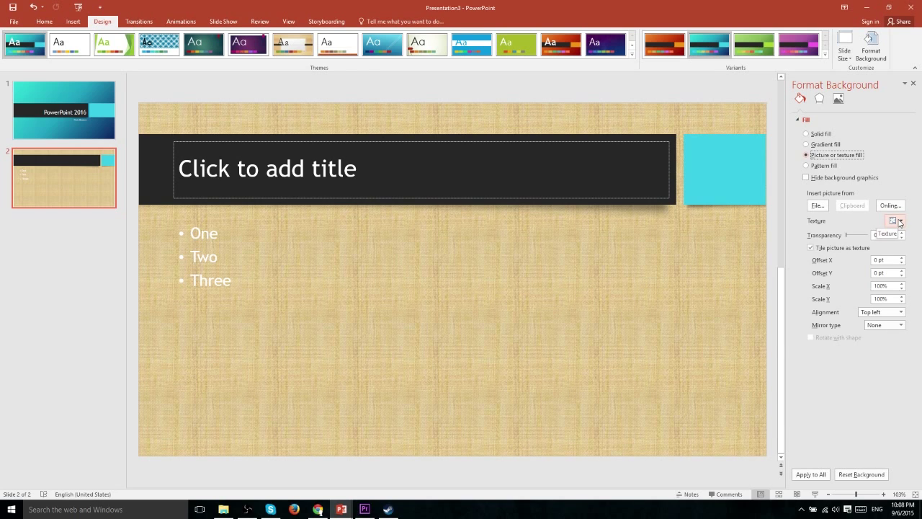
click(899, 221)
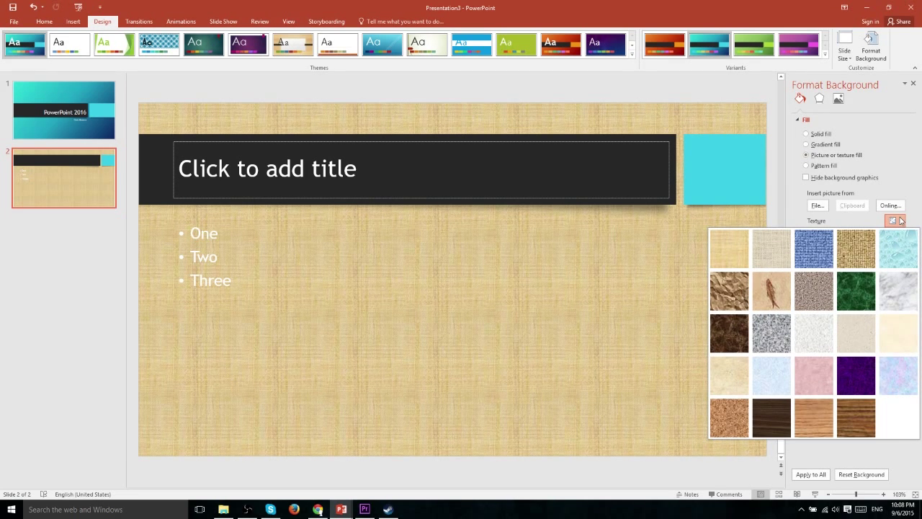
key(Escape)
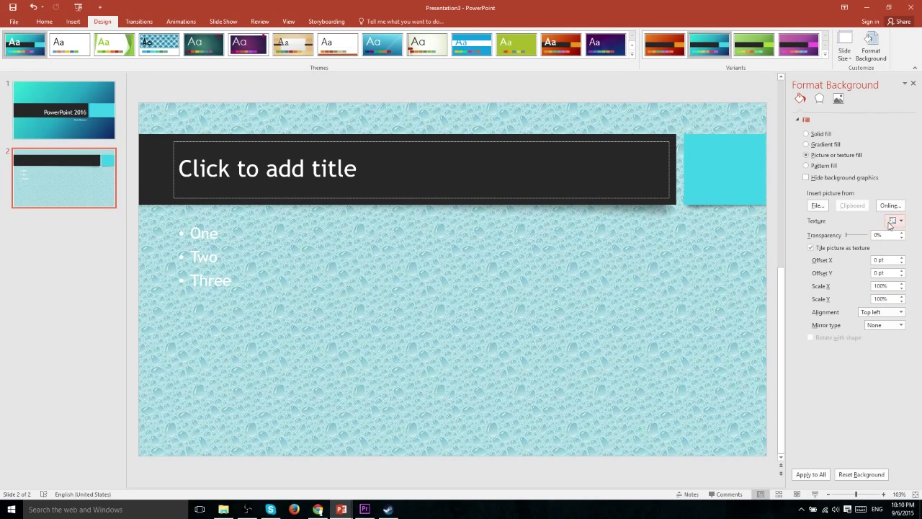
- Search Bing for an online background picture using "osh"
click(890, 206)
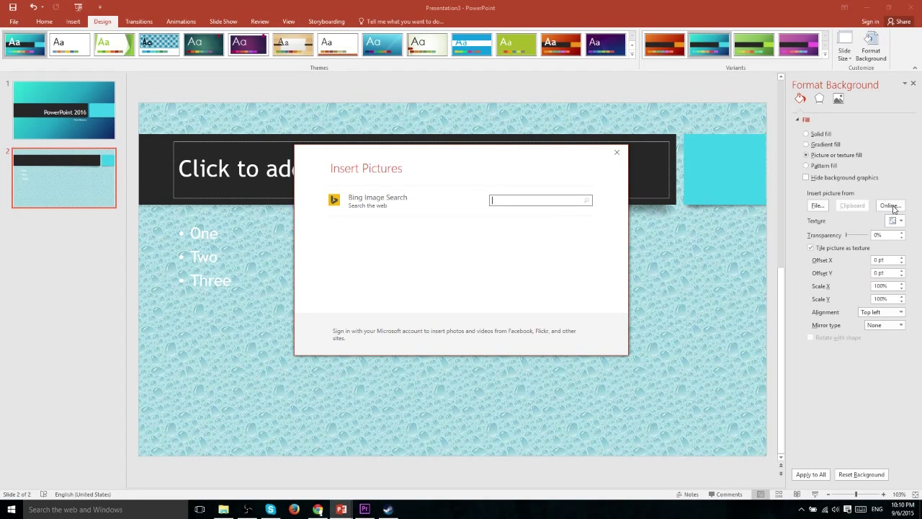
text(osh)
key(Return)
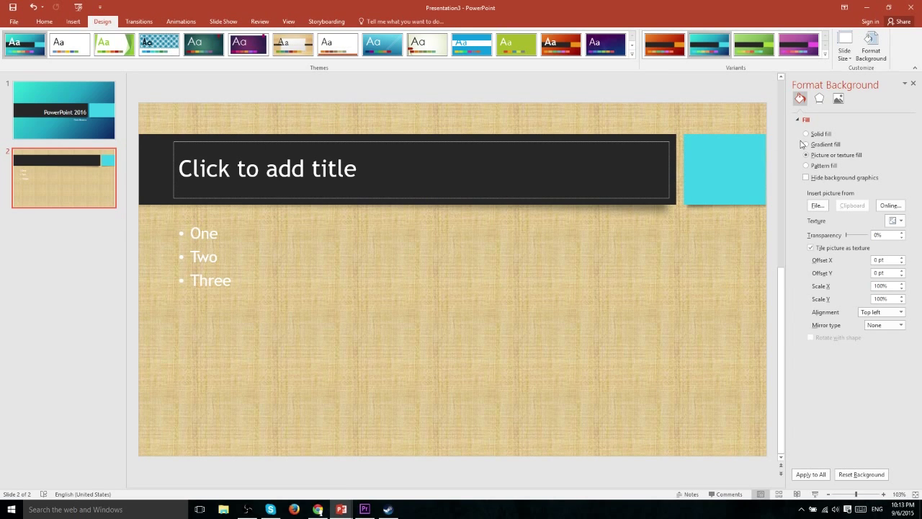
- Turn tiling of the background texture off and on again, and set its X and Y offsets to 5 pt
click(823, 249)
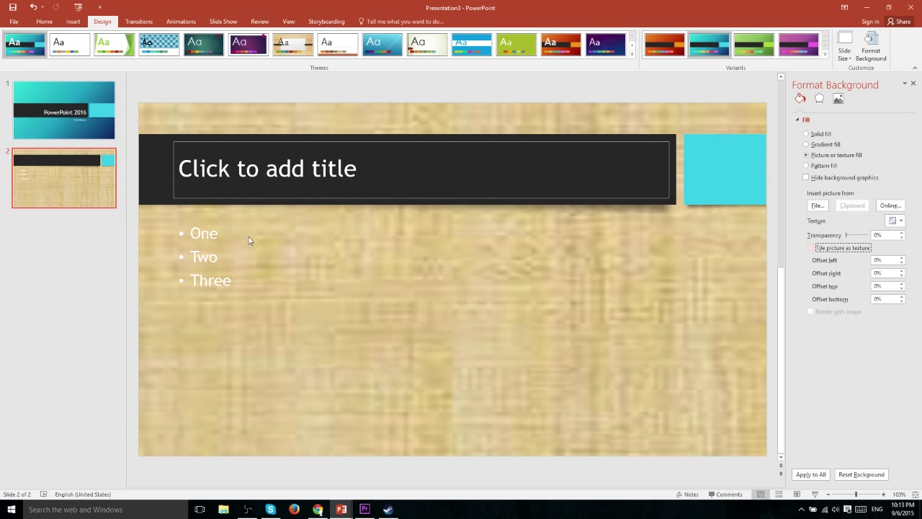
click(811, 248)
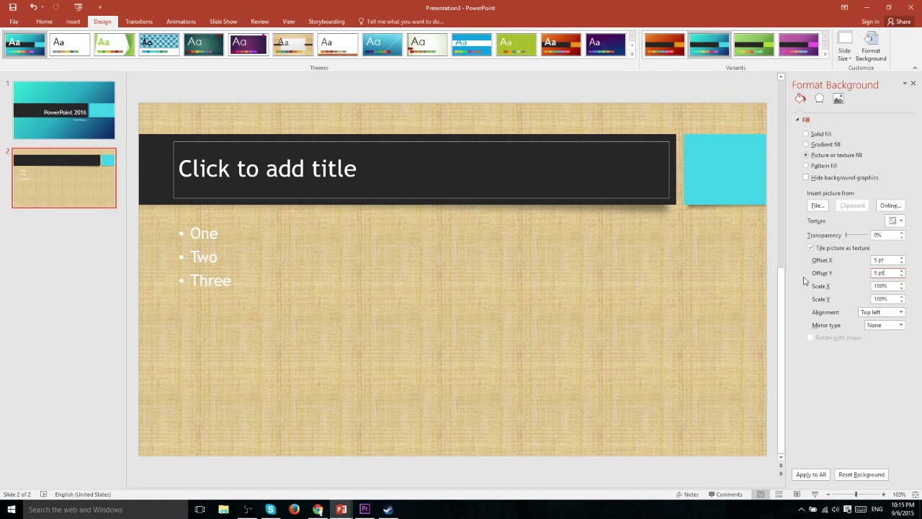
- Set the tiled background texture's X and Y scale to 50%
click(892, 286)
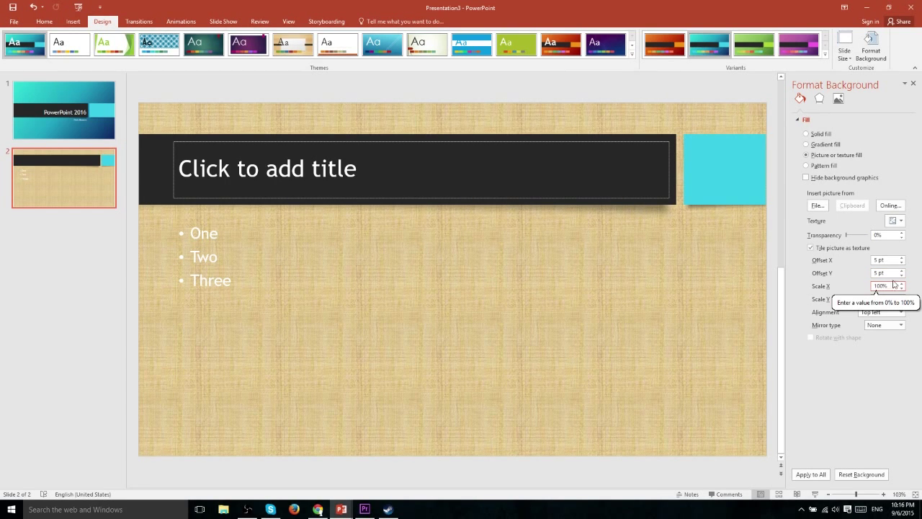
drag(889, 285, 827, 287)
text(0)
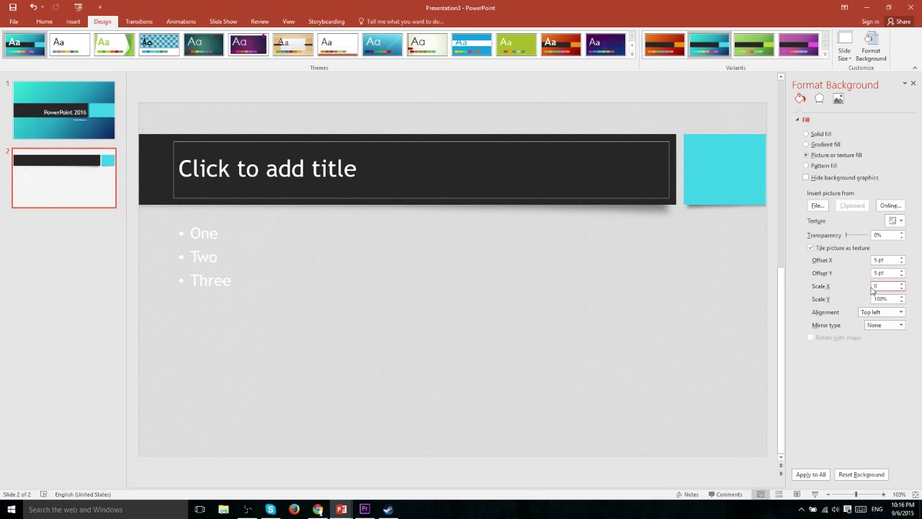
text(0)
key(Tab)
text(50)
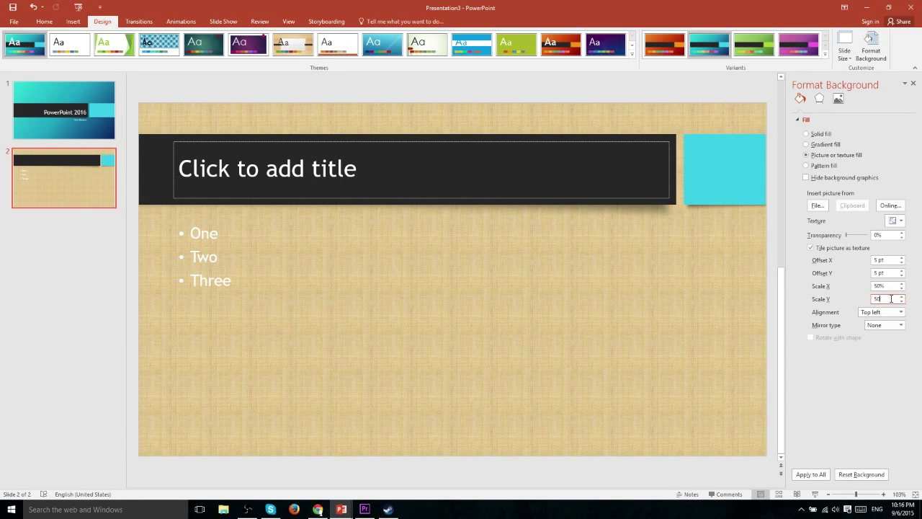
- Set the texture's X and Y scale to 100% and try another tile alignment
key(shift+Tab)
text(100)
key(Return)
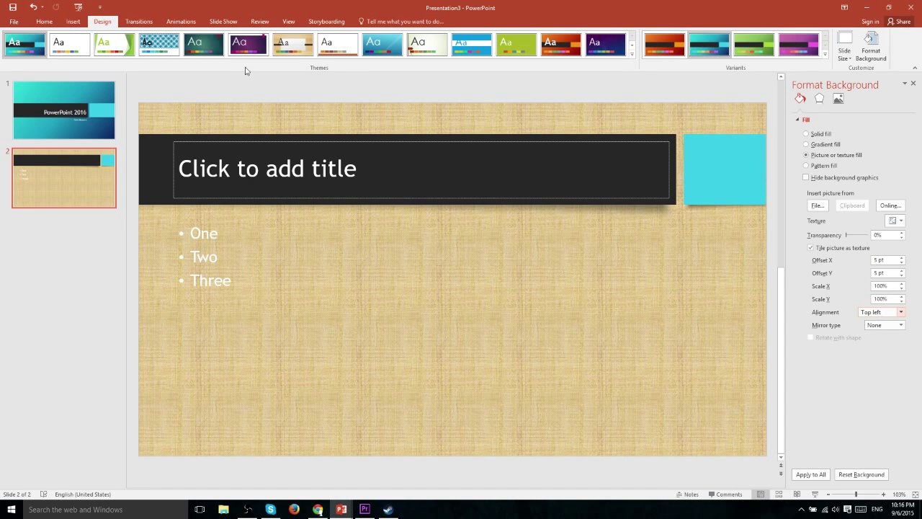
click(876, 312)
click(871, 340)
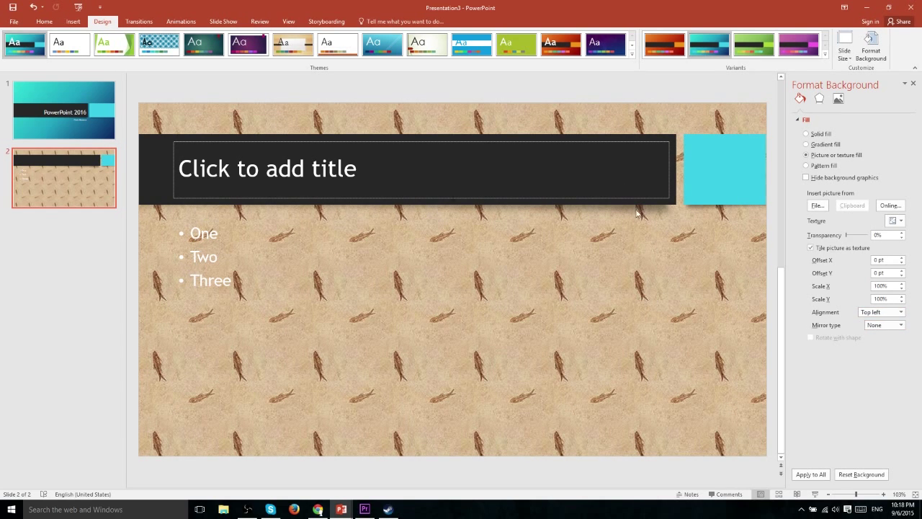
- Try the Horizontal and Vertical mirror types on the tiled fish fossil texture, and set the mirror type to Both
click(882, 325)
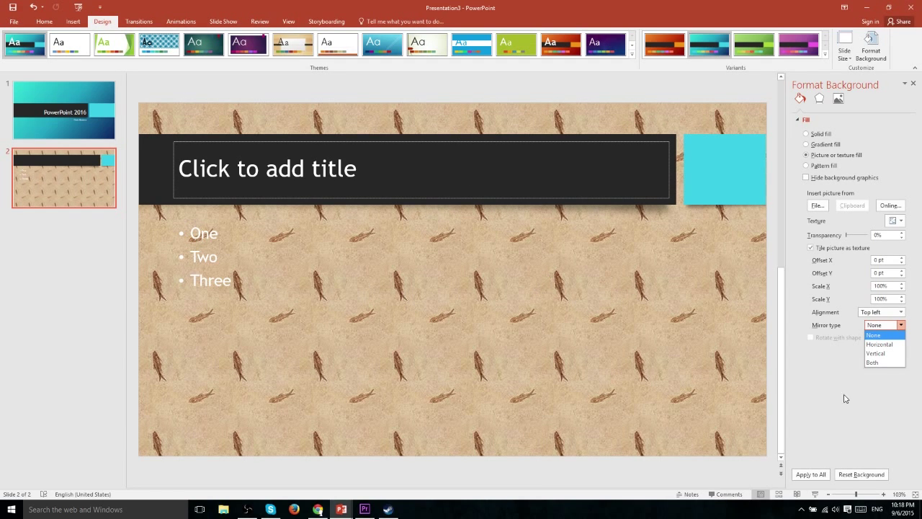
click(879, 344)
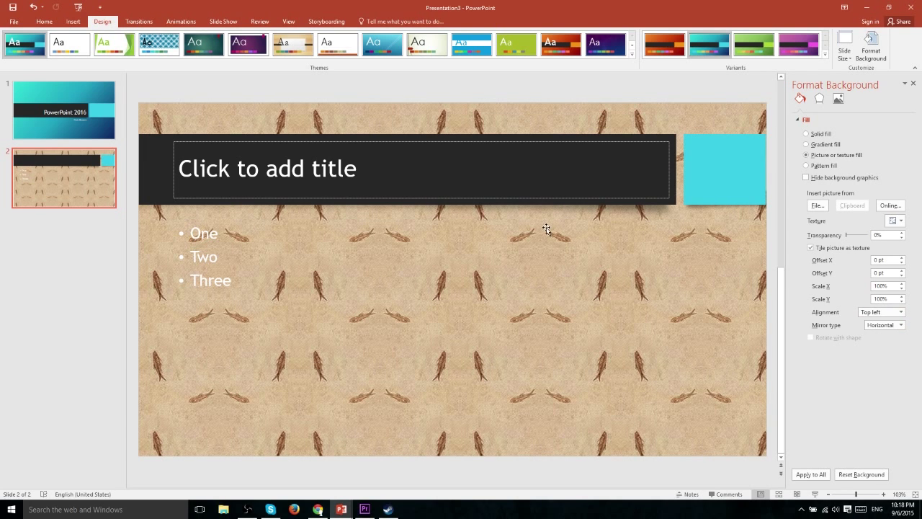
click(900, 325)
click(884, 354)
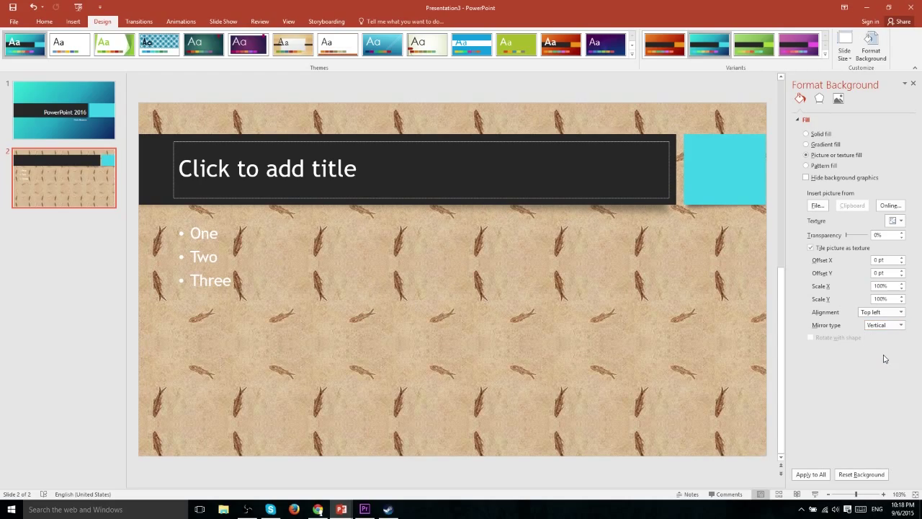
click(901, 324)
click(883, 364)
- Switch slide 2's background to a pattern fill with a dark red foreground color
click(821, 165)
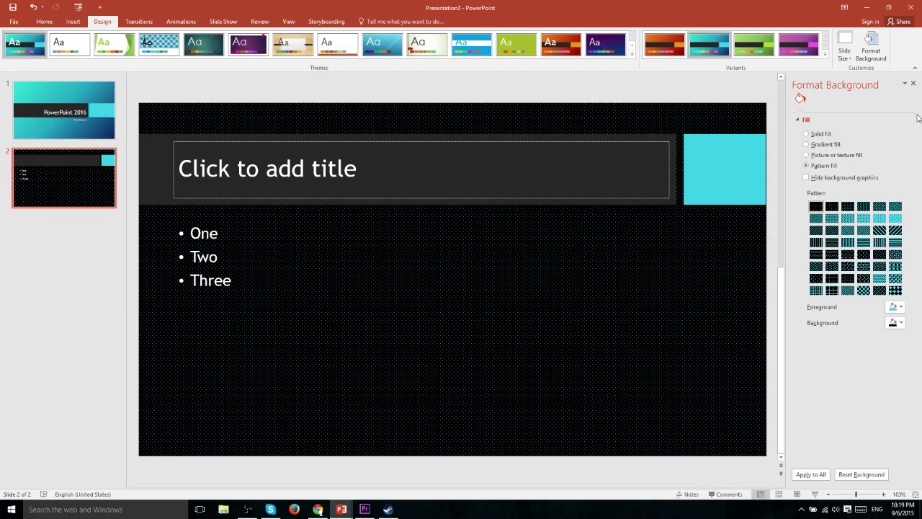
click(899, 306)
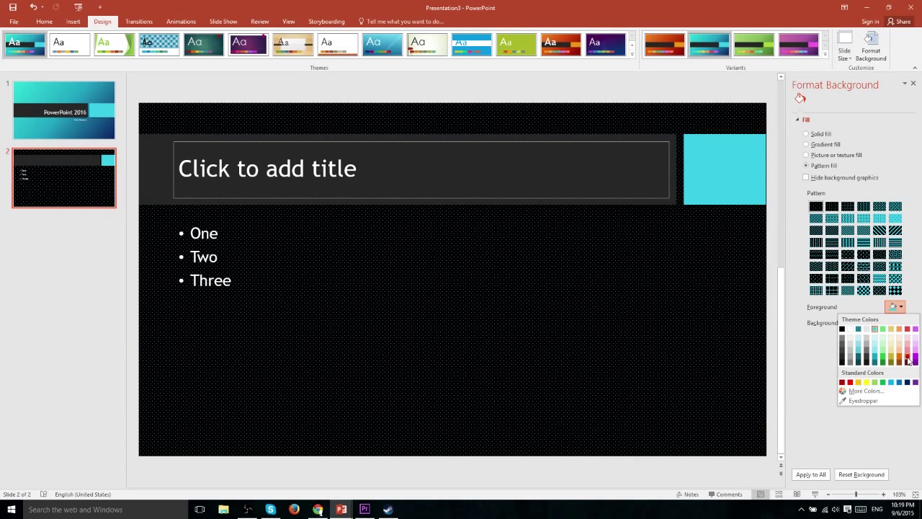
click(908, 359)
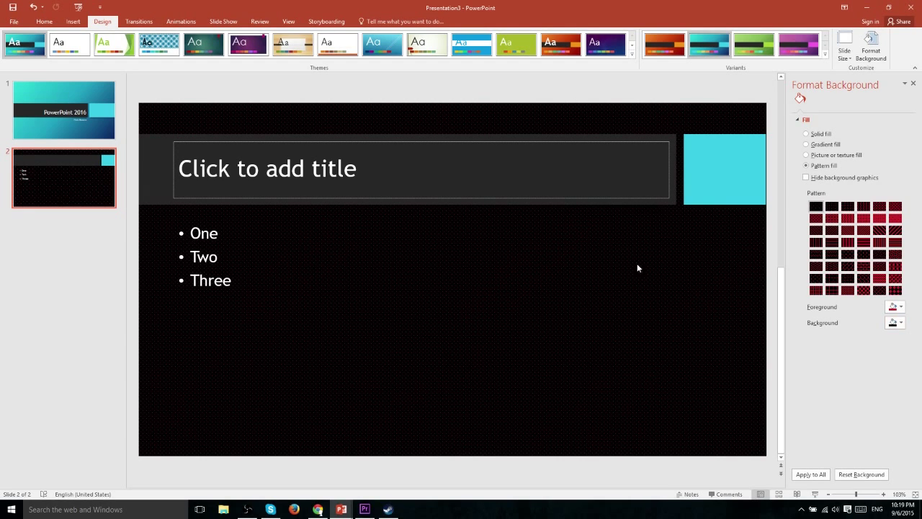
- Try green as the pattern fill's background color on slide 2, and set it back to black
click(893, 323)
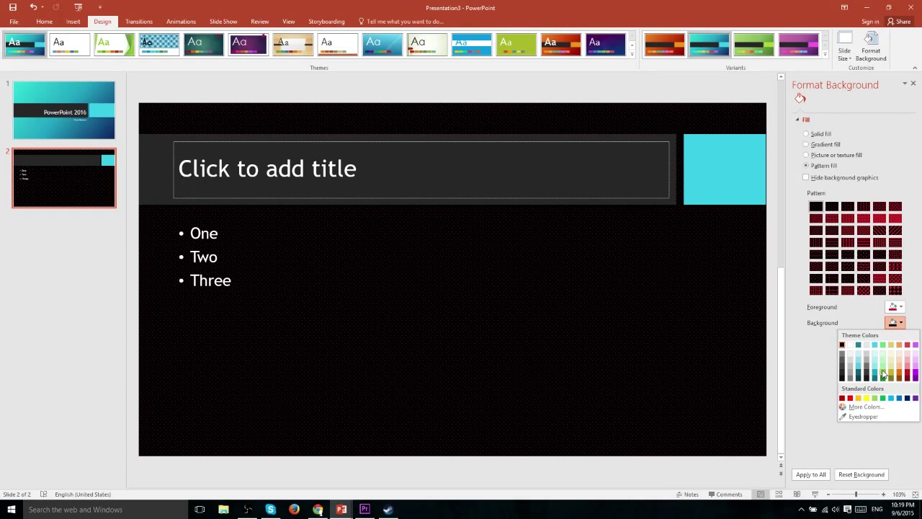
click(882, 373)
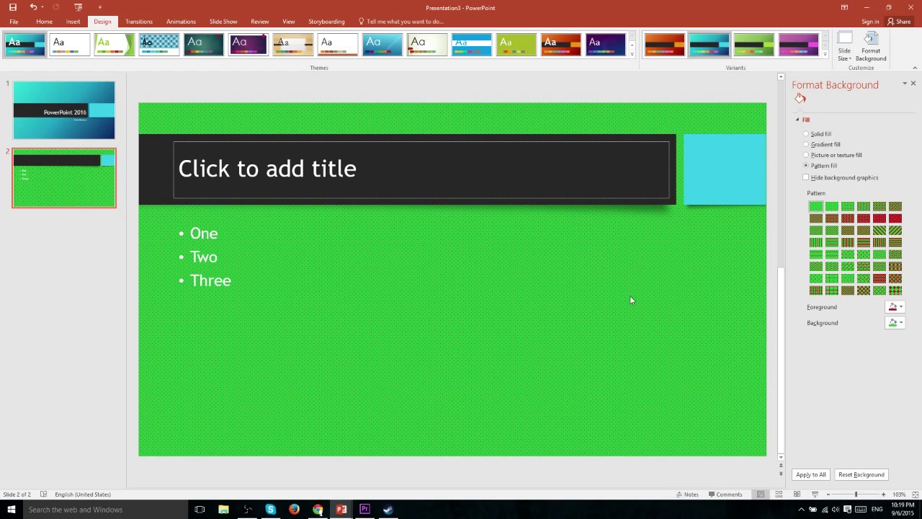
click(893, 322)
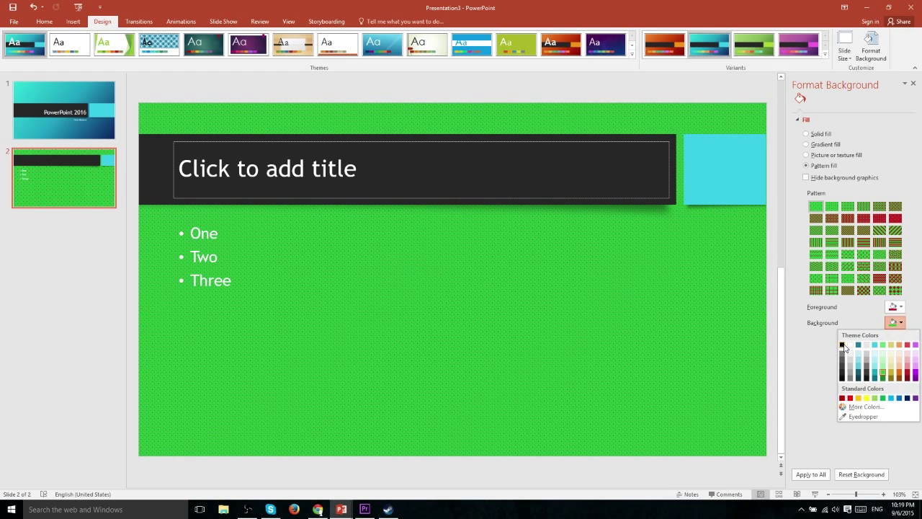
click(843, 346)
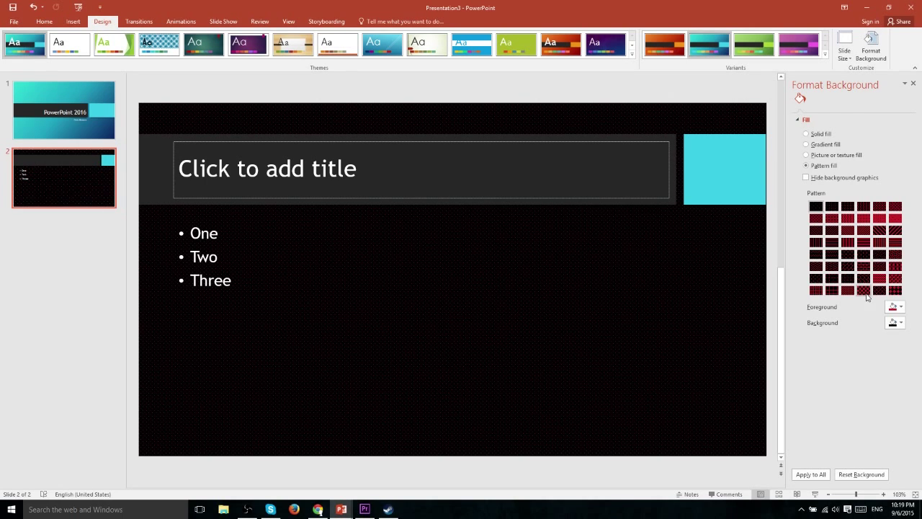
- Try several vertical, dotted and diagonal dark red patterns on slide 2, and apply the diagonal one to all slides
click(865, 207)
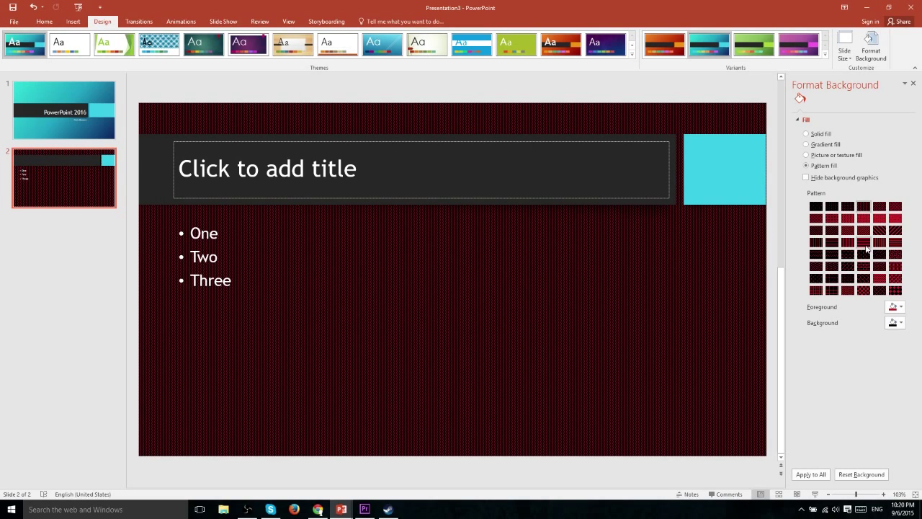
click(881, 208)
click(879, 230)
click(880, 242)
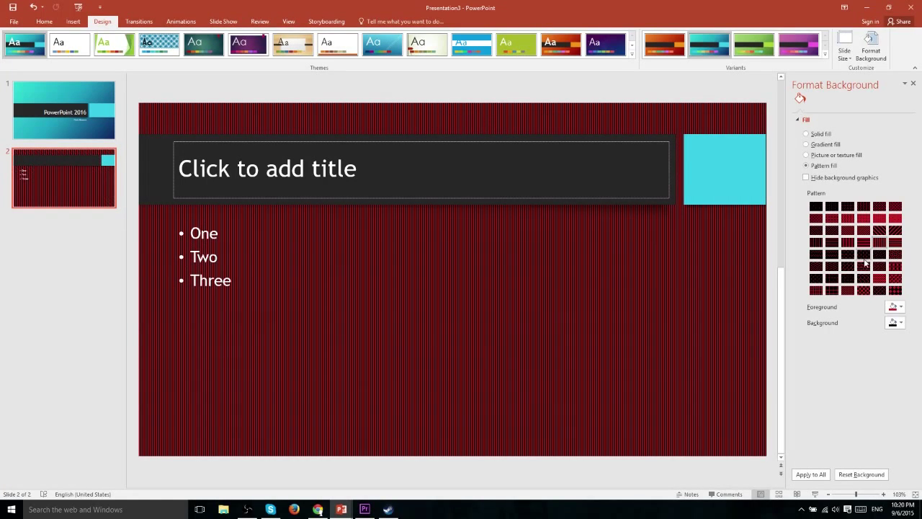
click(863, 254)
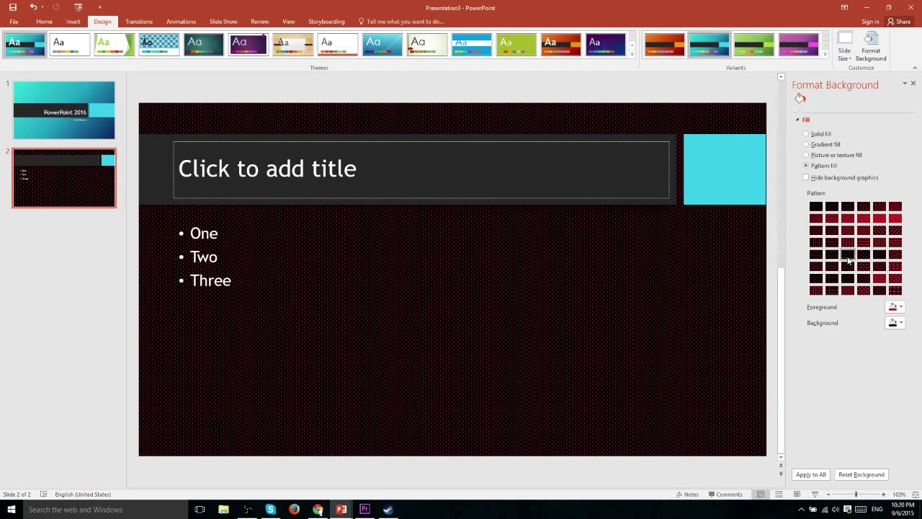
click(847, 255)
click(879, 266)
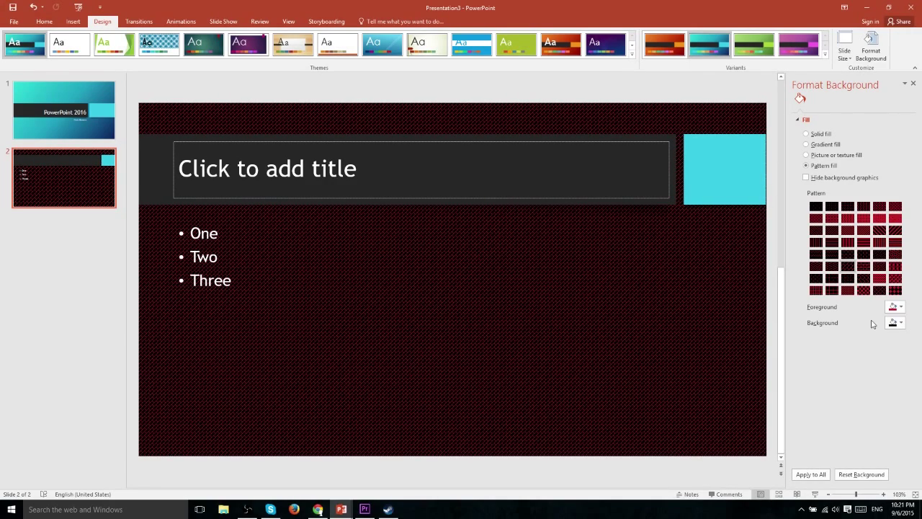
click(820, 476)
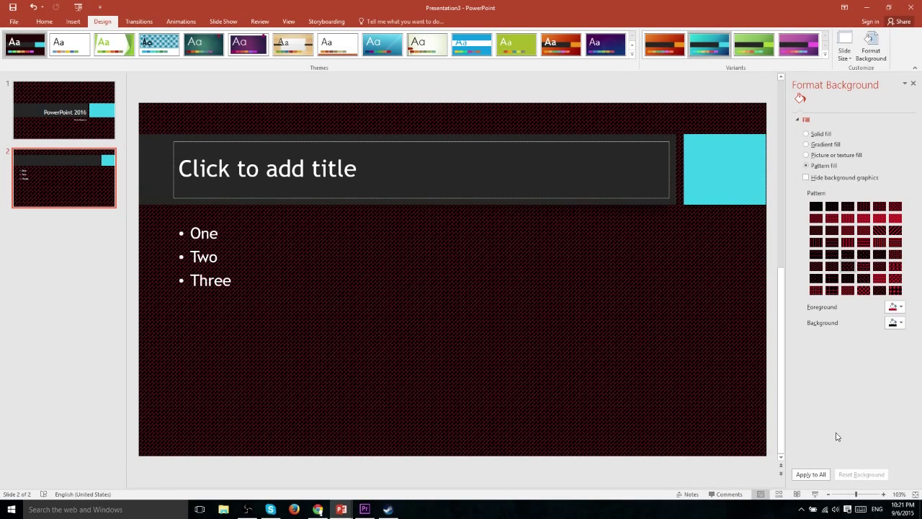
- Apply the teal gradient variant's background to all slides, and switch Hide background graphics on and off again for slide 2
click(717, 49)
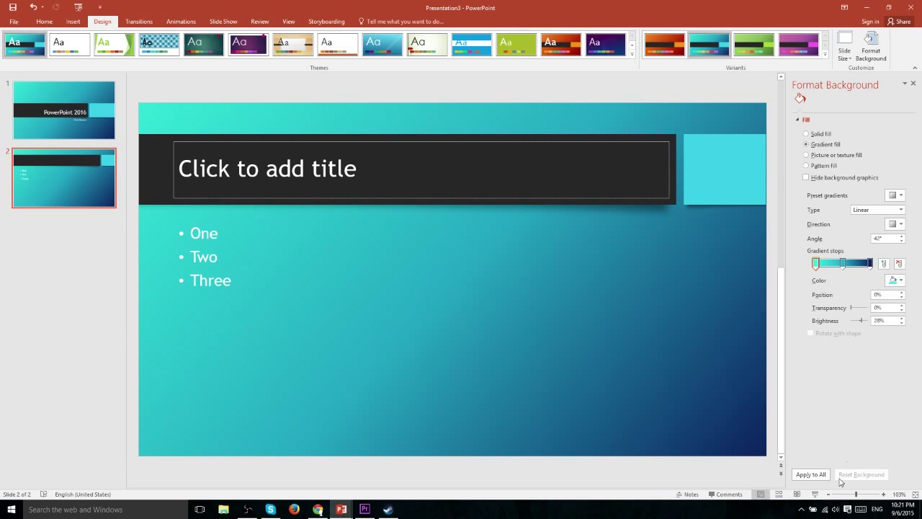
click(811, 474)
click(807, 178)
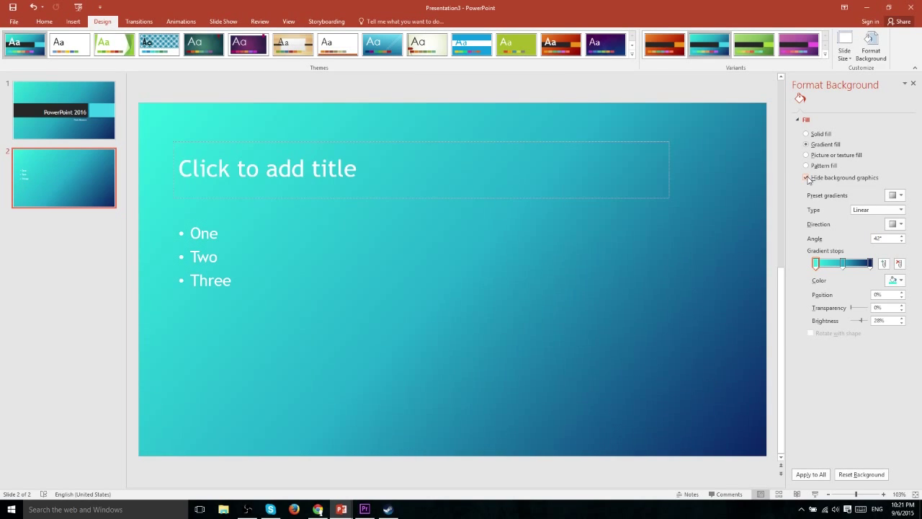
click(807, 178)
- Switch slide 2's background to a picture or texture fill and apply the Plastic Wrap artistic effect
click(806, 155)
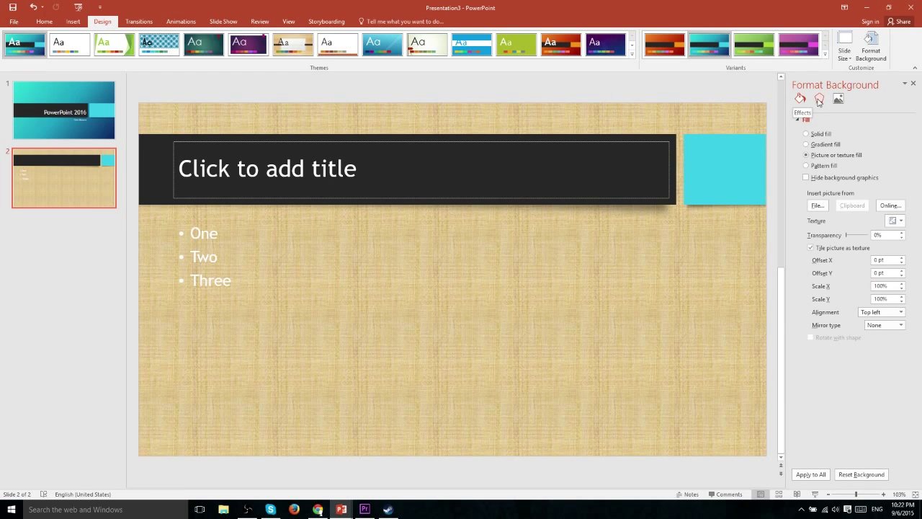
click(819, 100)
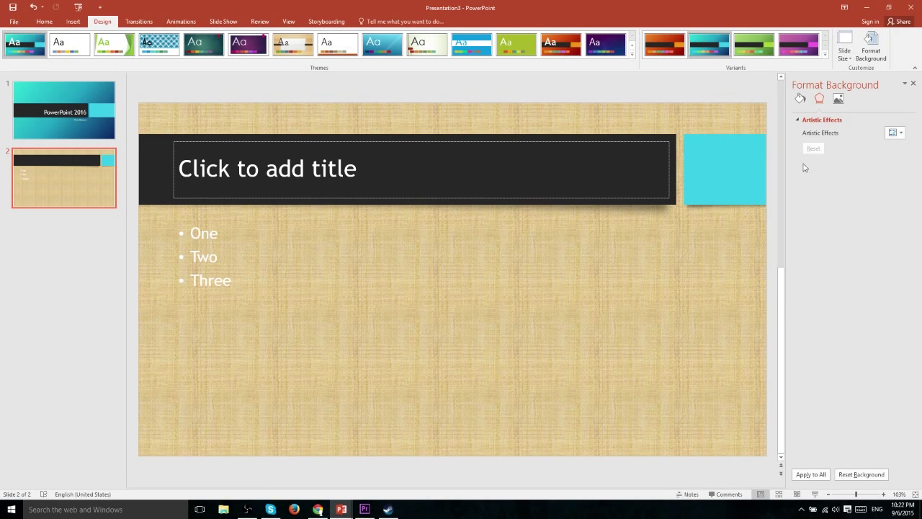
click(894, 134)
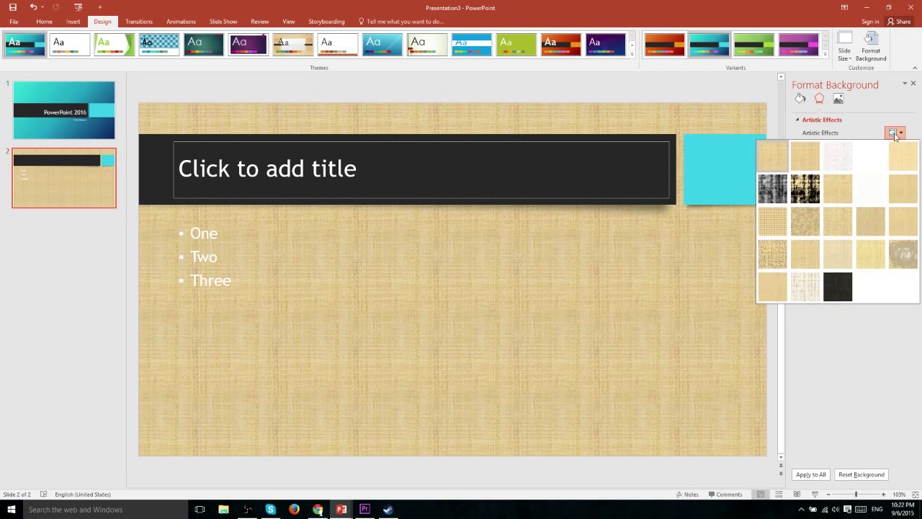
click(904, 256)
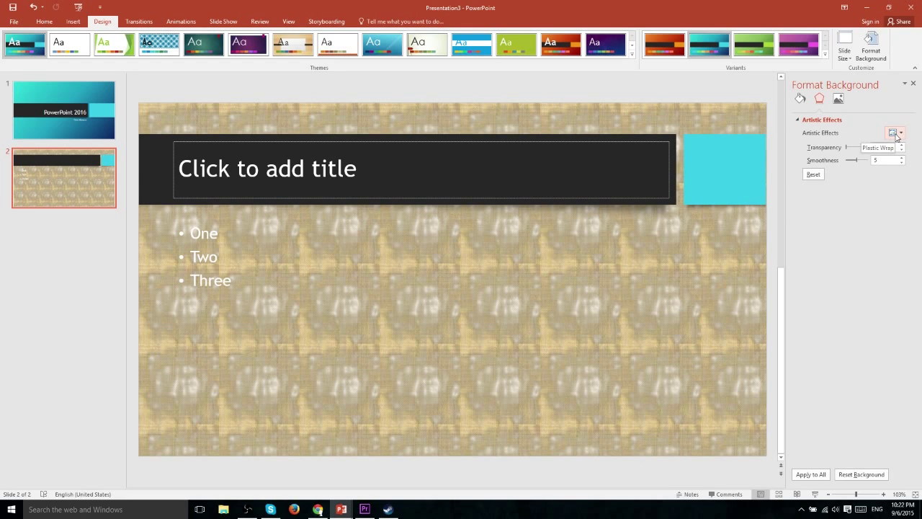
- Try the Plastic Wrap effect with a smoothness of 10, and lower the smoothness to 0
click(901, 157)
click(901, 157)
click(901, 157)
click(901, 157)
click(901, 157)
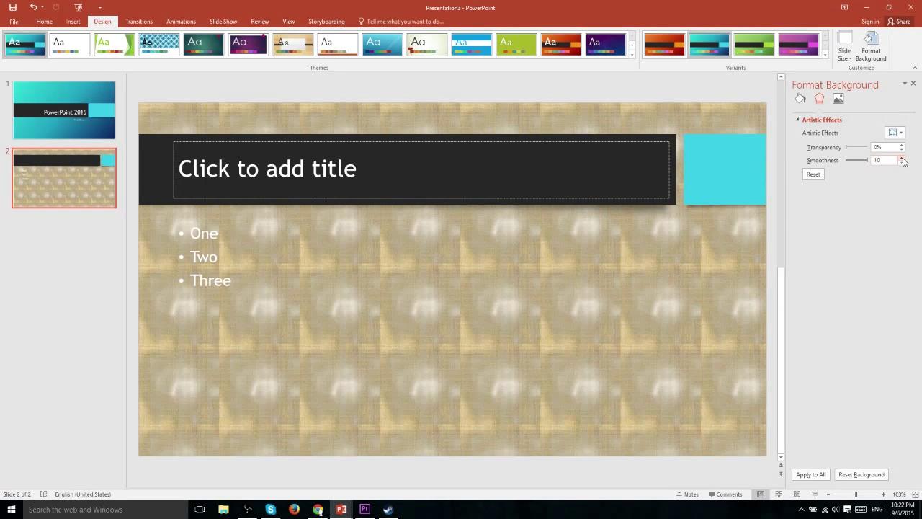
click(901, 163)
click(901, 163)
click(901, 163)
click(901, 163)
click(902, 163)
click(901, 163)
click(901, 163)
click(901, 163)
click(901, 163)
click(901, 163)
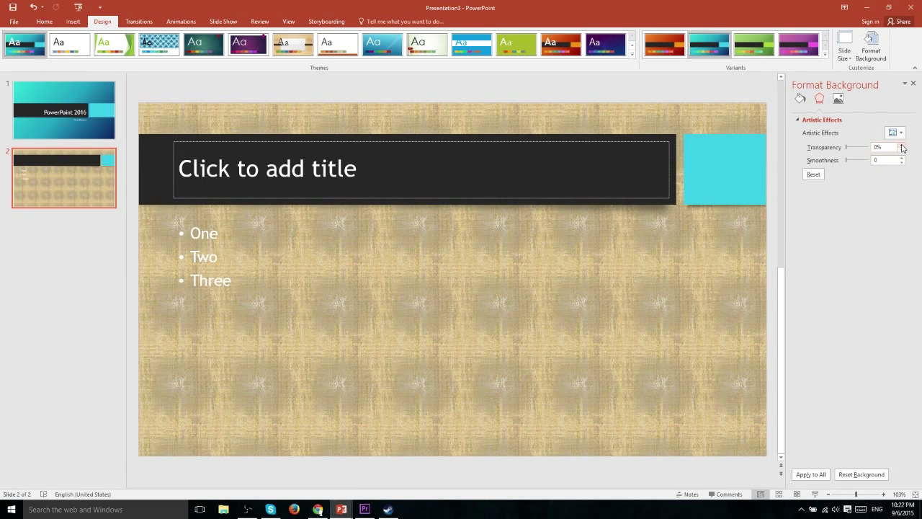
- Try the Plastic Wrap effect at 50% transparency, and set the transparency back to 0%
click(901, 144)
click(820, 147)
click(852, 147)
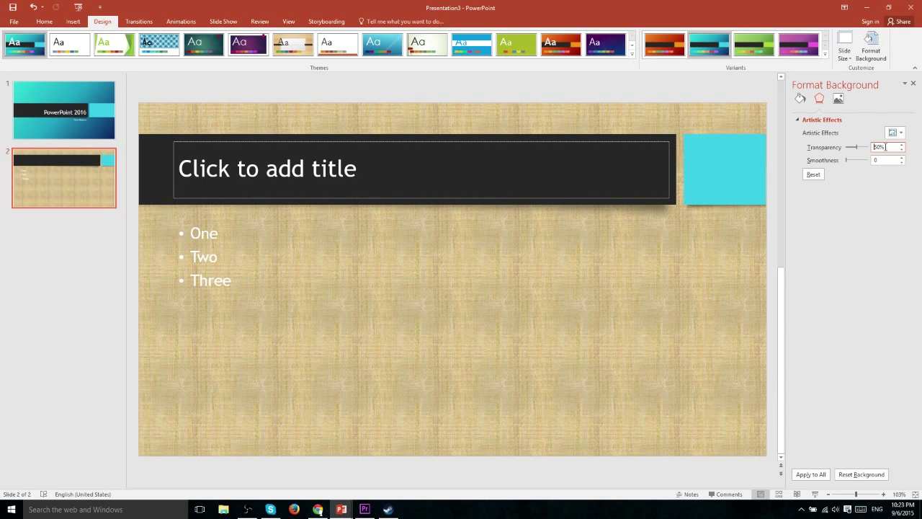
text(0)
key(Return)
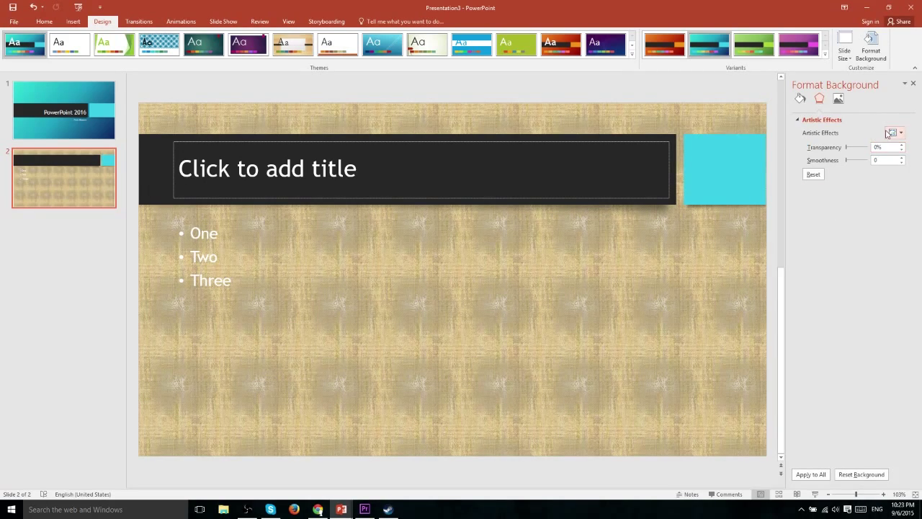
- Try the gray sketch and the black-and-tan artistic effects on the background texture, and apply the Paint Brush effect
click(893, 133)
click(783, 188)
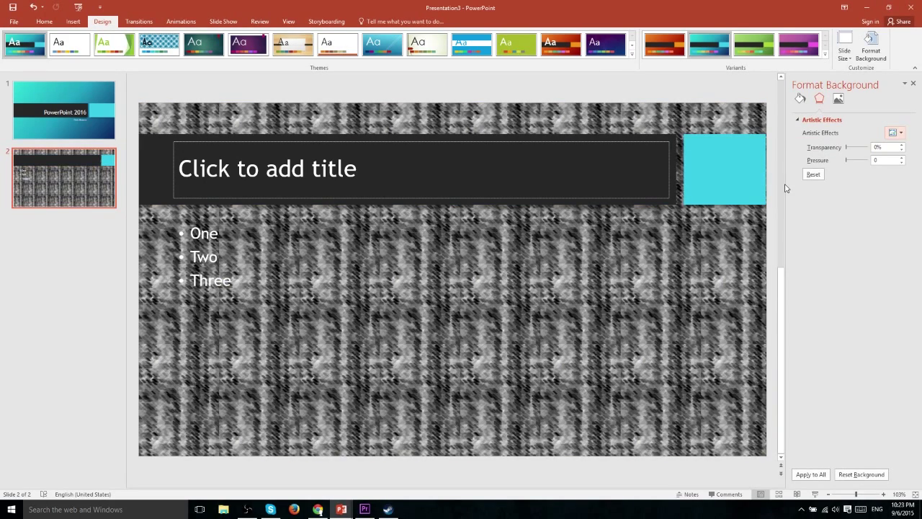
click(893, 132)
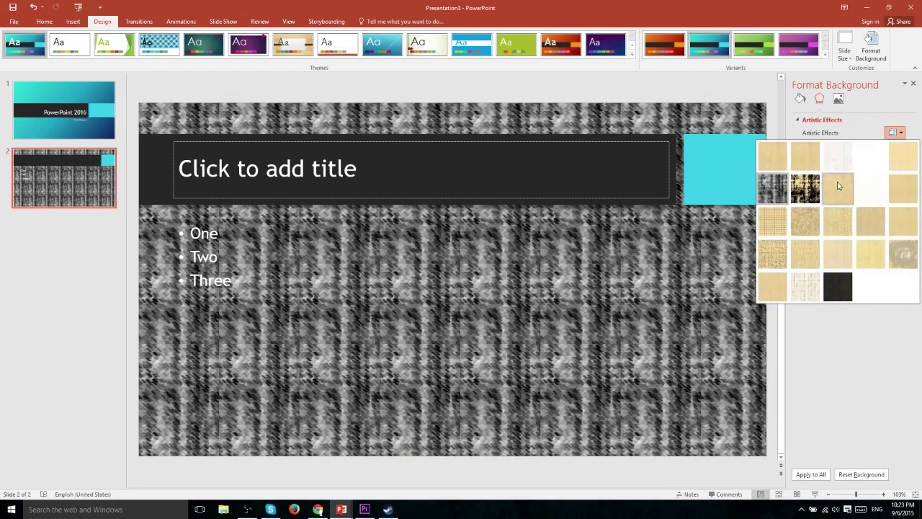
click(807, 189)
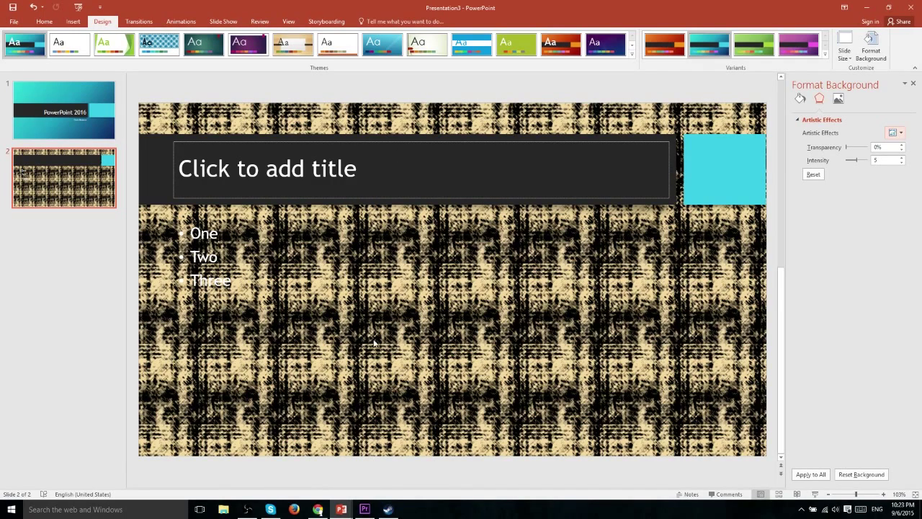
click(900, 133)
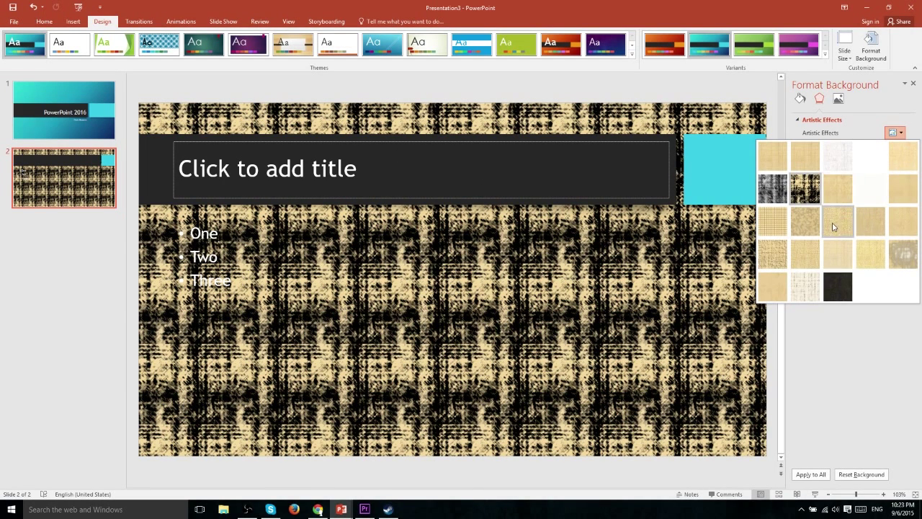
click(840, 192)
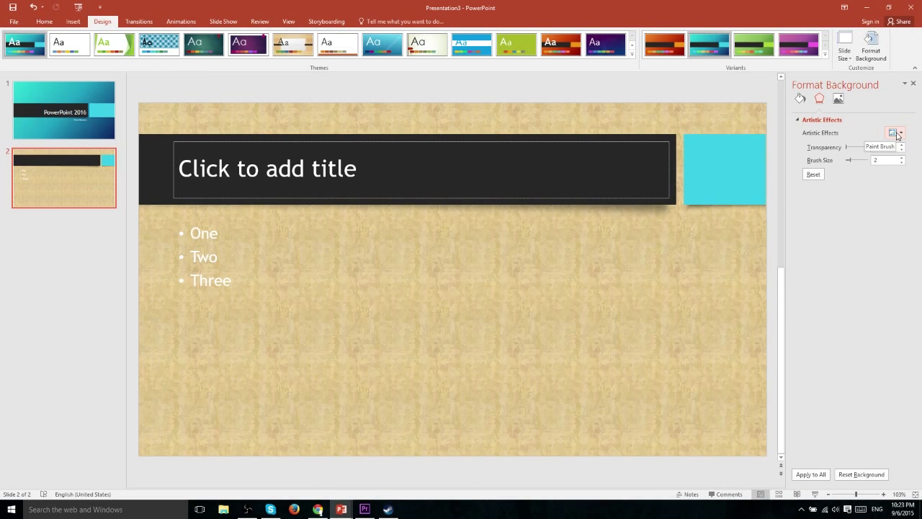
- Try a picture contrast of 50% on the background texture, and set the contrast to -50%
click(838, 98)
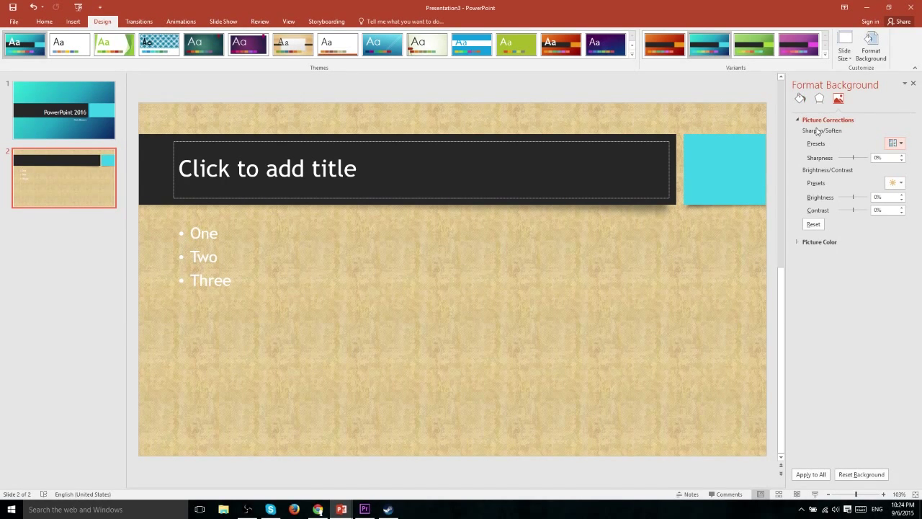
click(895, 210)
text(50)
key(Return)
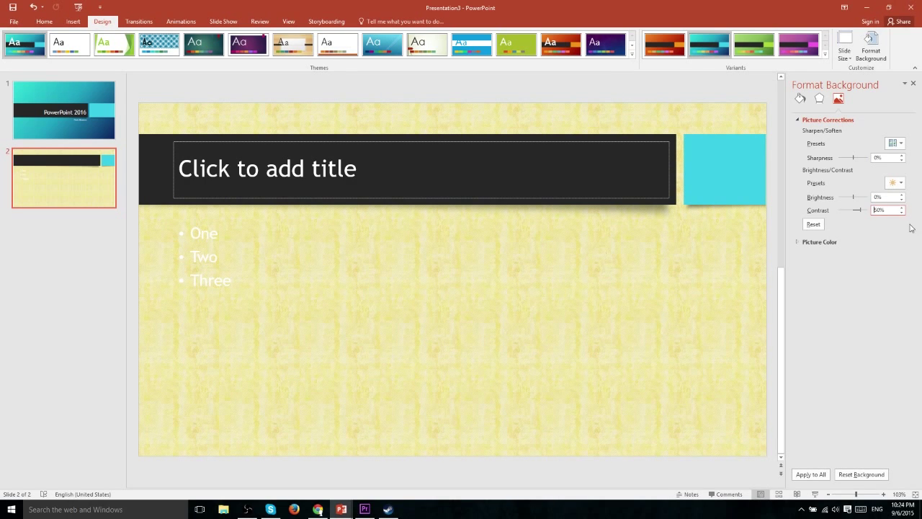
key(shift+End)
text(-)
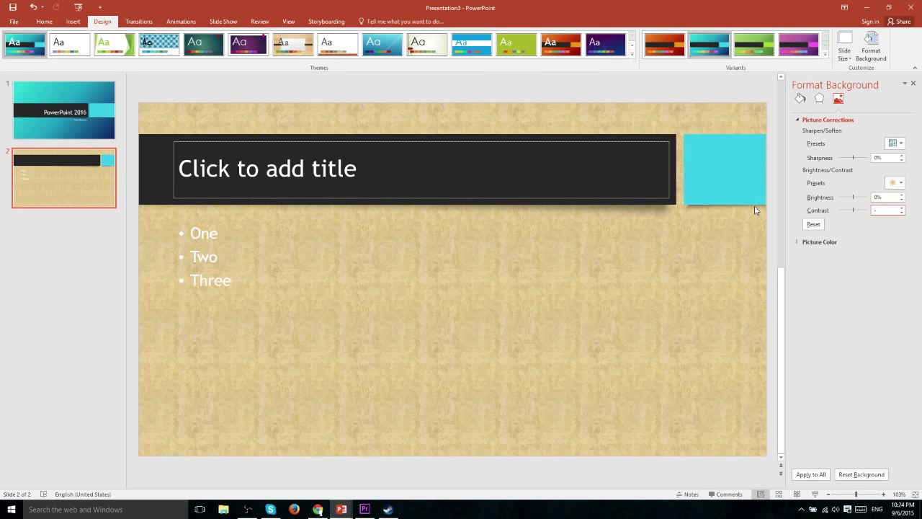
text(50)
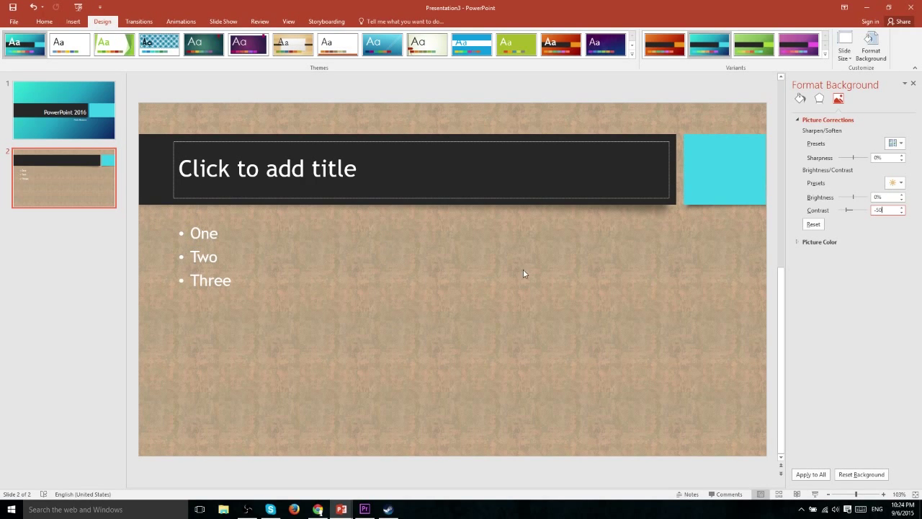
- Try a picture brightness of 50% on the background texture, and set the brightness to -50%
click(883, 197)
text(50)
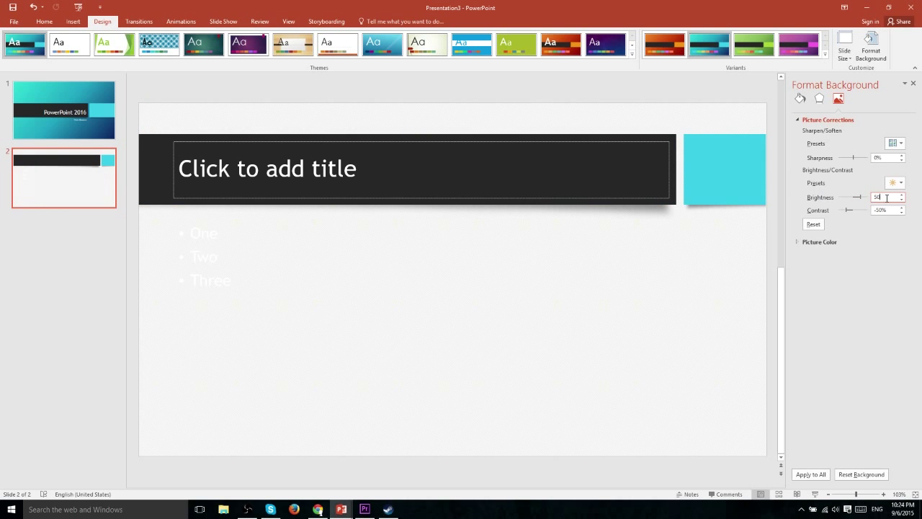
key(Home)
text(-)
key(Return)
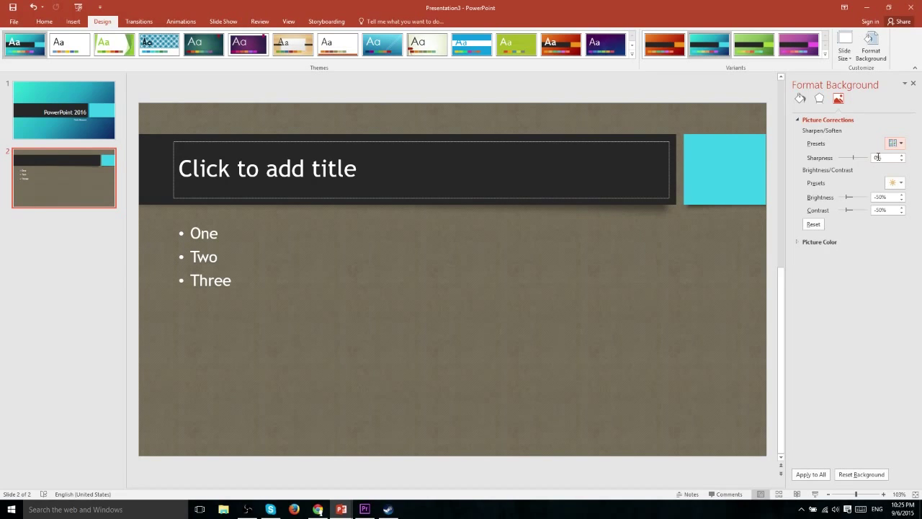
- Try sharpness values of 50% and -50% on slide 2's background picture, and reset the picture corrections
click(899, 144)
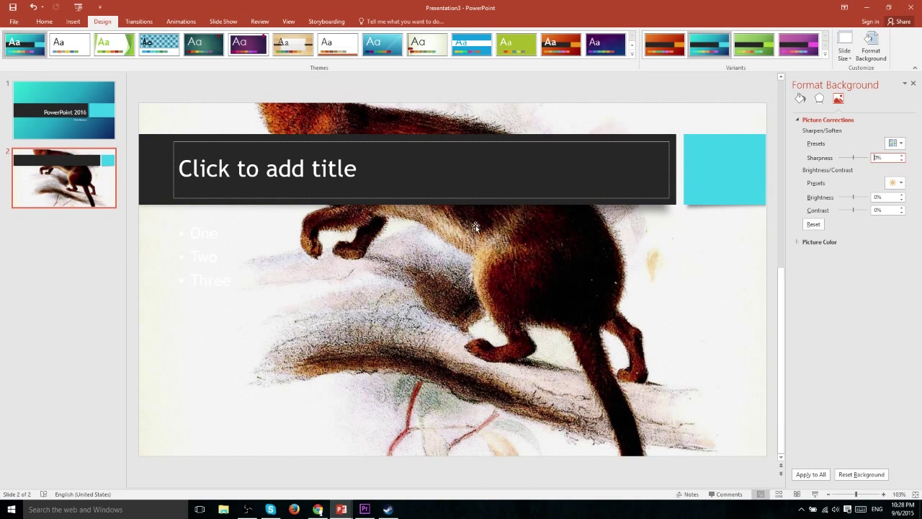
double_click(879, 157)
text(50)
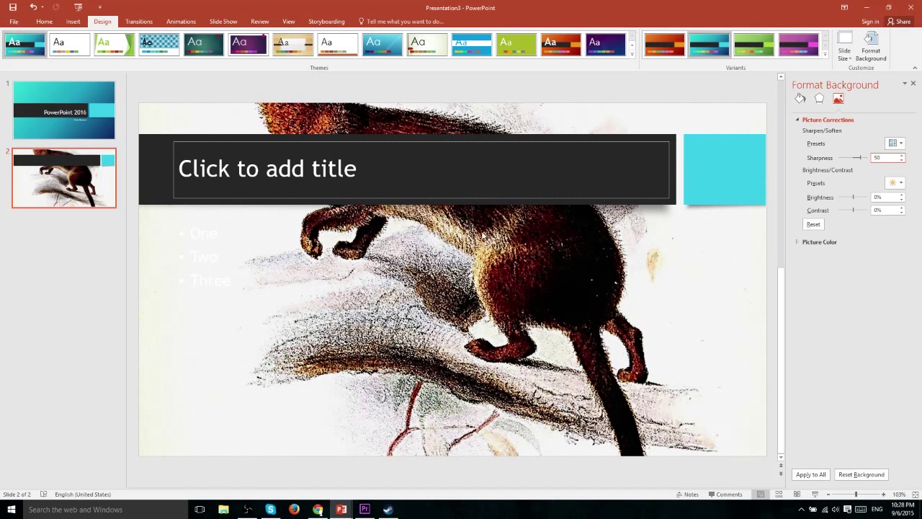
double_click(877, 158)
text(-5)
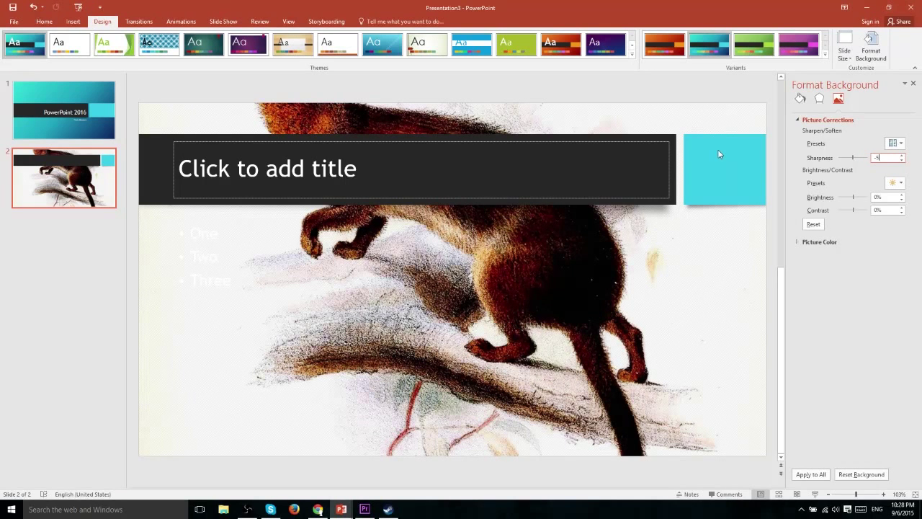
text(0)
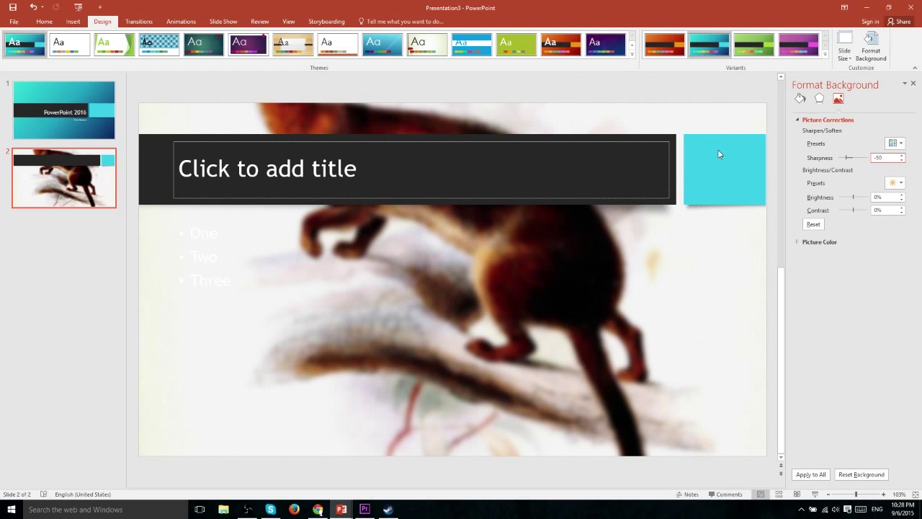
click(813, 224)
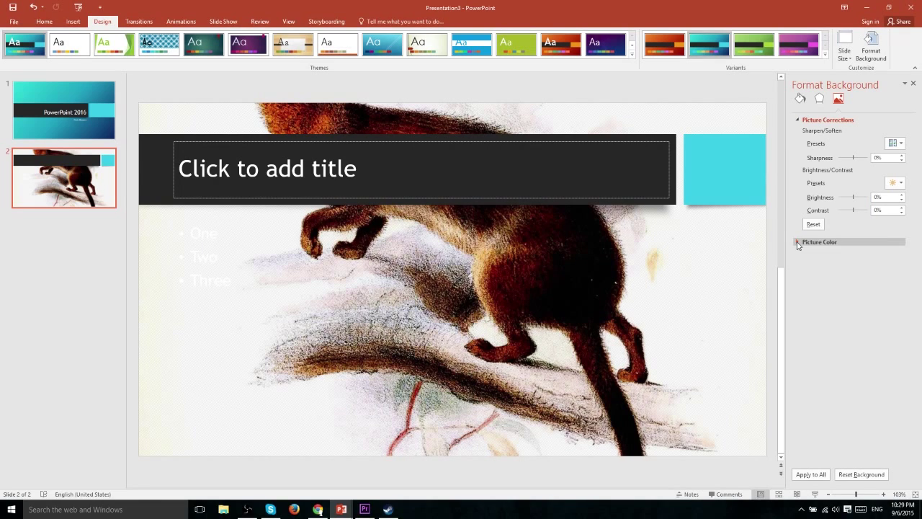
- Try a color tone temperature of 11,200 K on slide 2's background picture, and set the temperature to 4,700 K
click(797, 243)
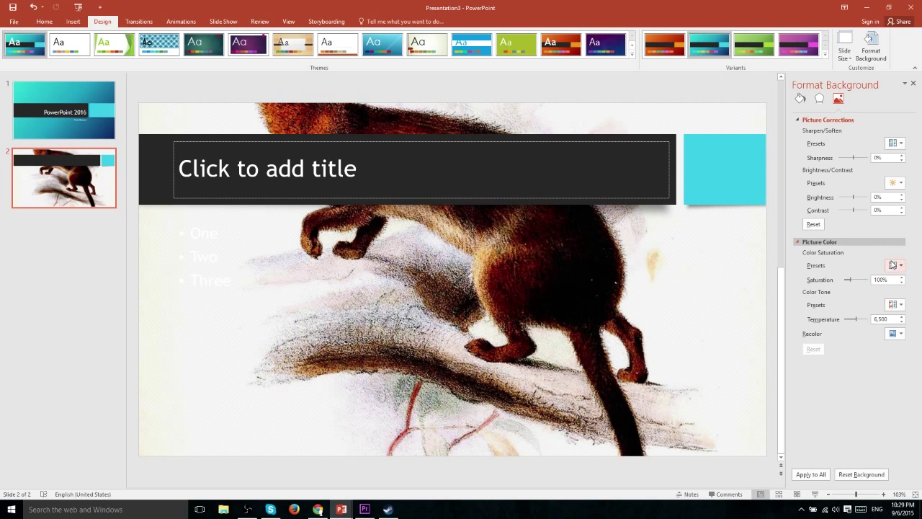
click(890, 307)
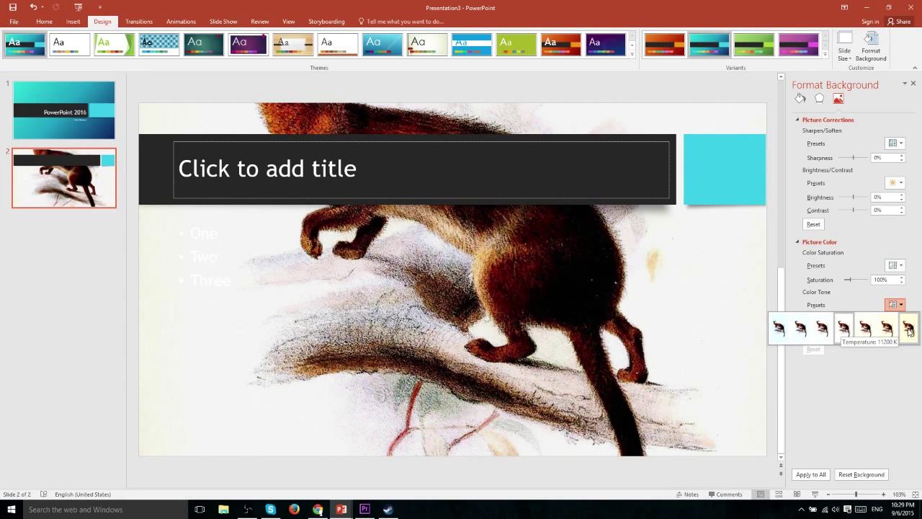
click(909, 330)
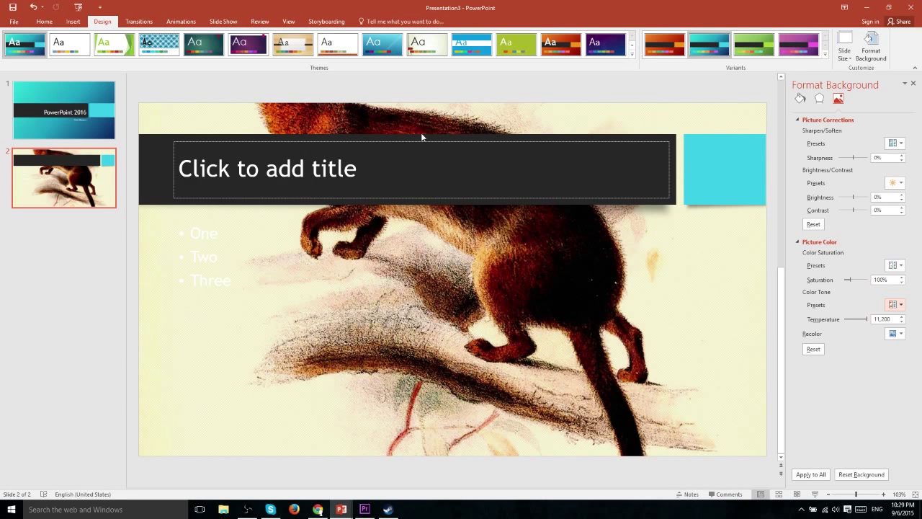
click(895, 305)
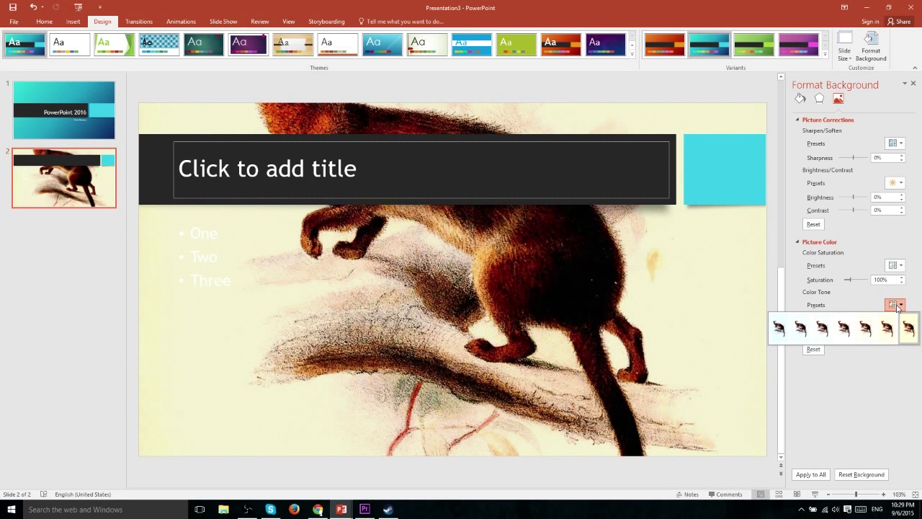
click(780, 330)
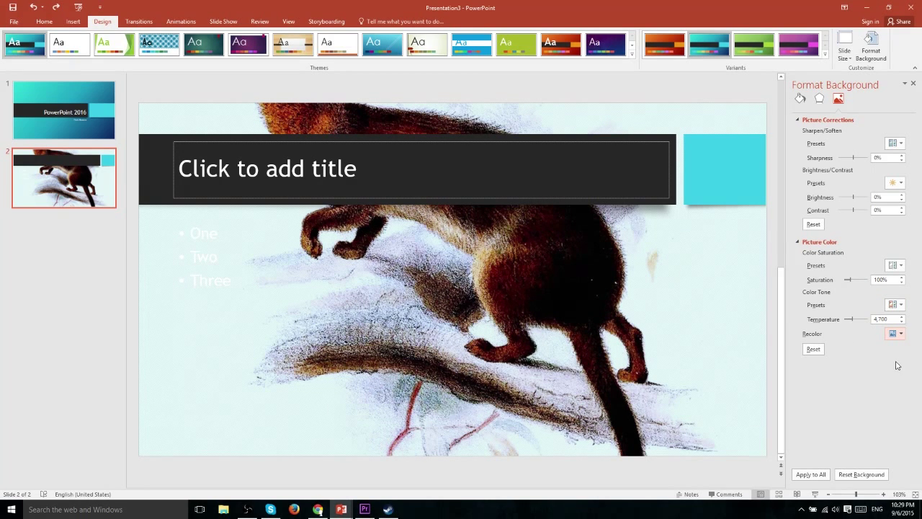
- Try the dark pink recolor preset on slide 2's background picture with the color saturation set to 250%
click(895, 333)
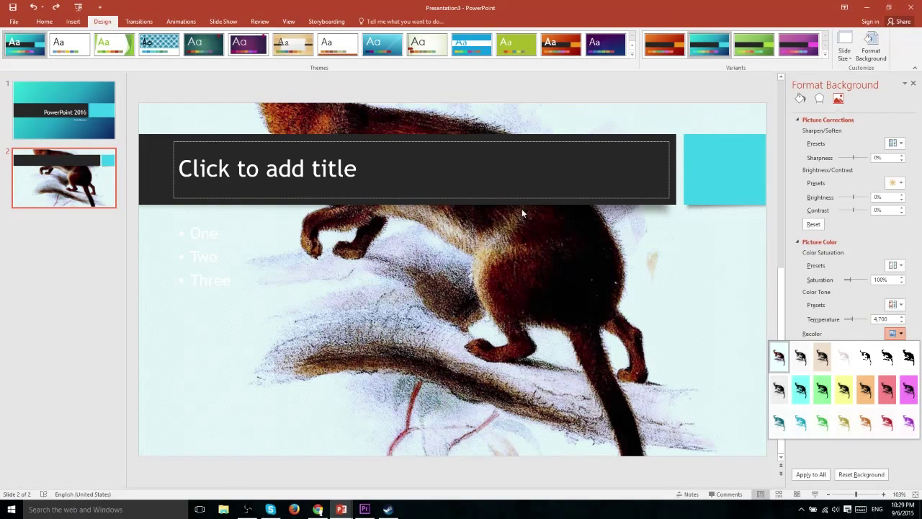
click(886, 390)
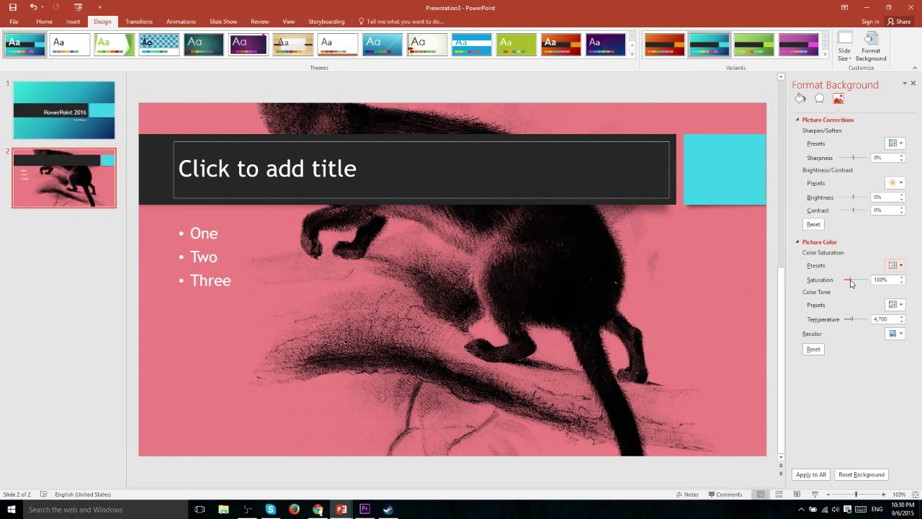
drag(851, 283, 860, 283)
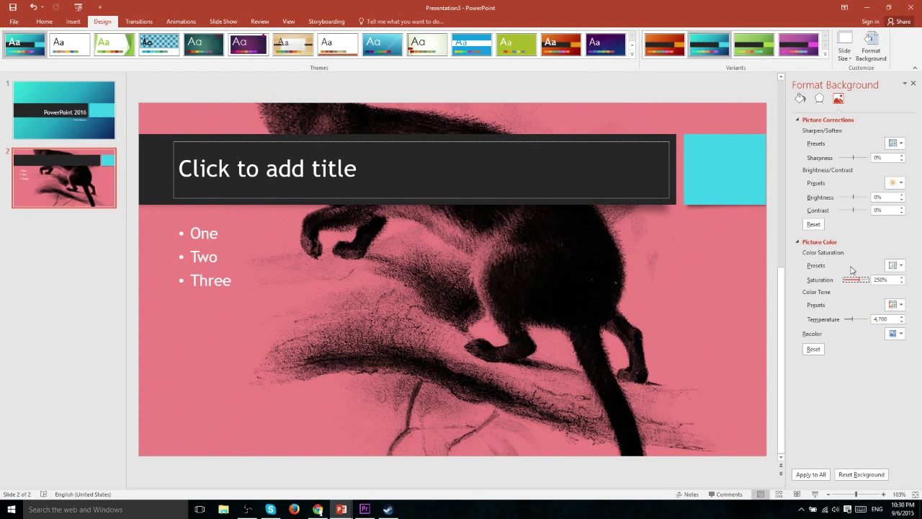
- Remove the recolor from slide 2's background picture and set the color tone temperature to 6,500 K
click(901, 333)
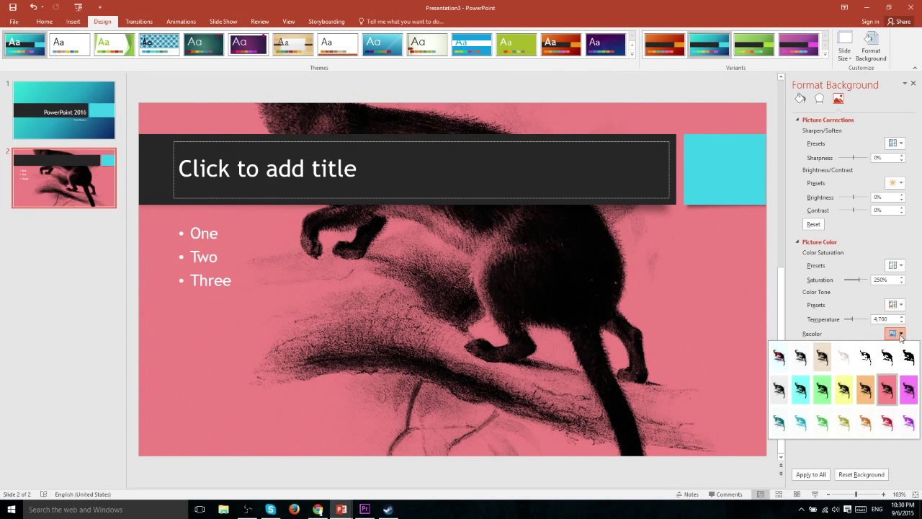
click(787, 355)
click(895, 306)
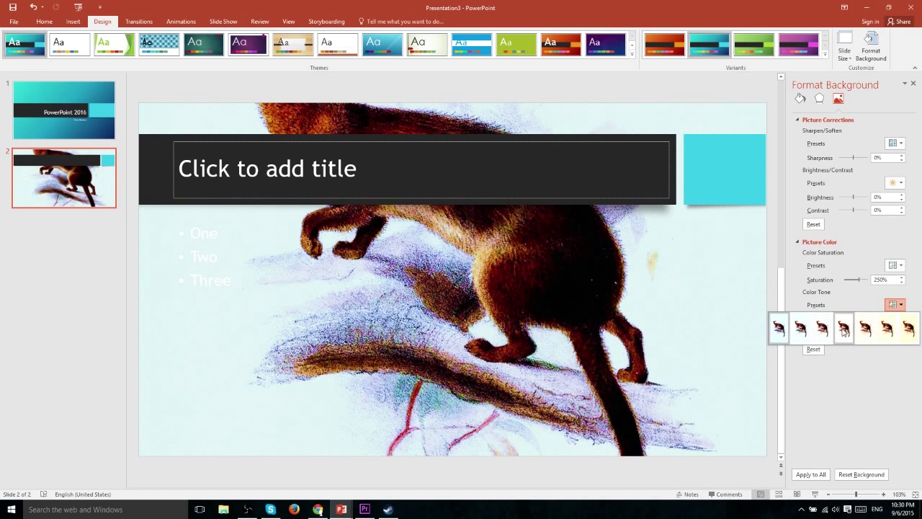
click(876, 355)
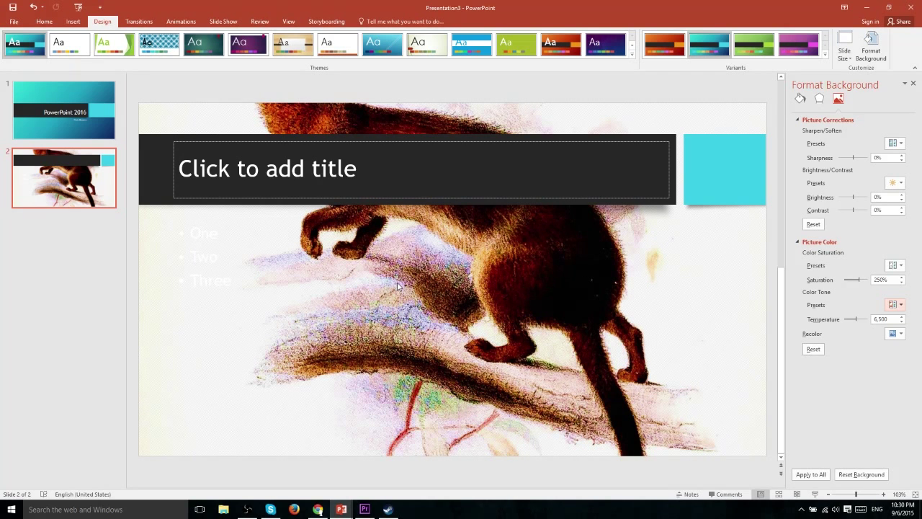
- Set the background picture's saturation to 100%, try a saturation of 10%, and undo that last change
key(shift+Tab)
text(100)
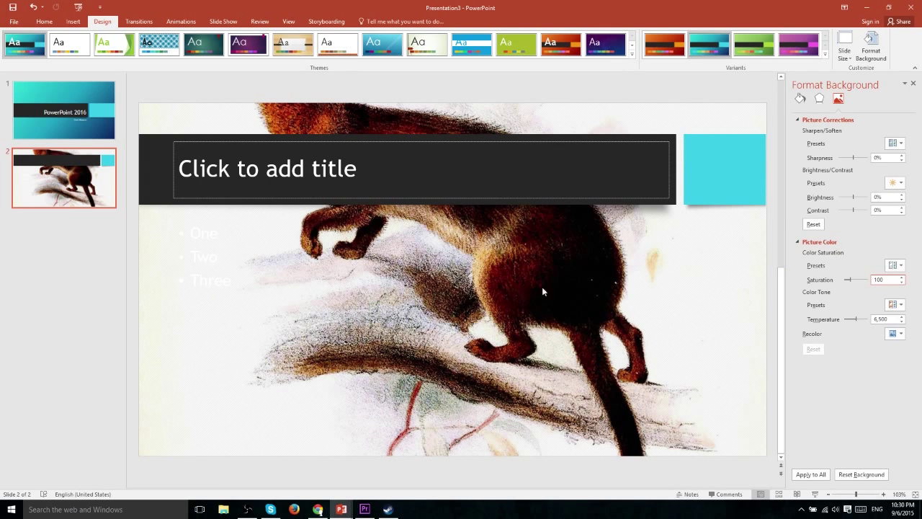
key(Return)
text(10)
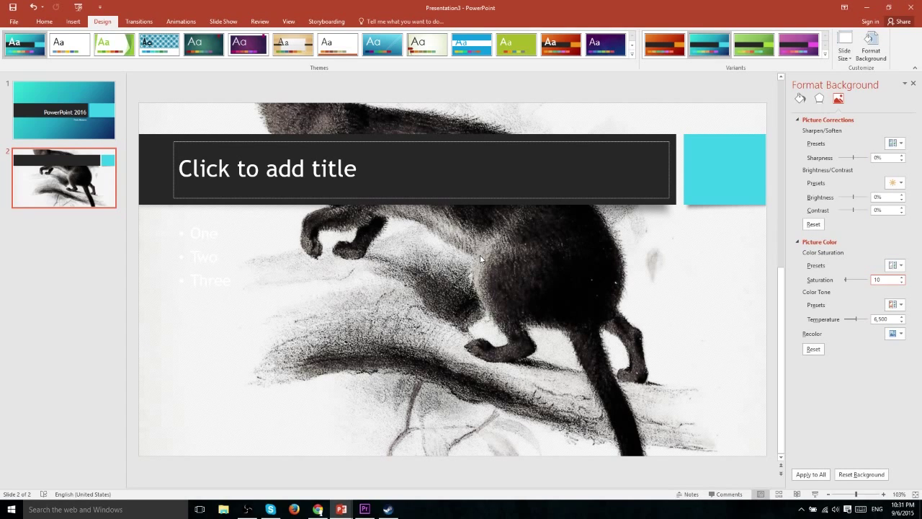
key(ctrl+z)
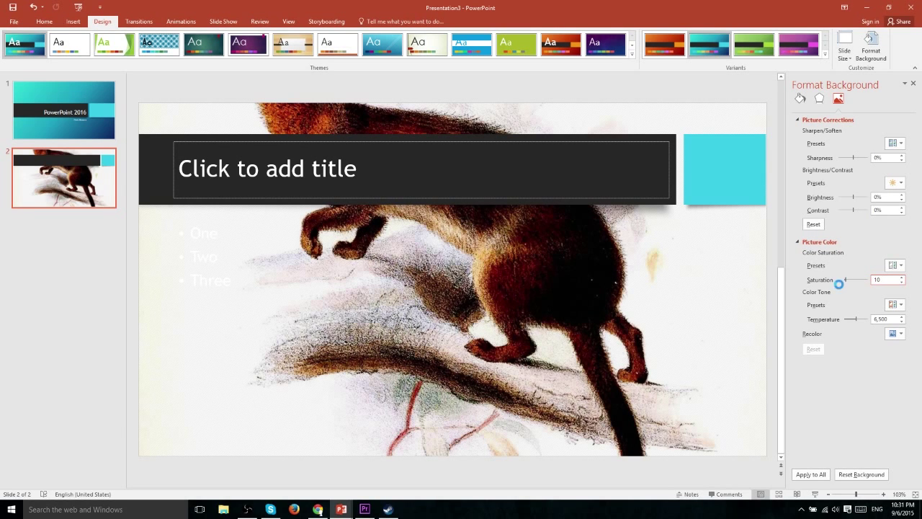